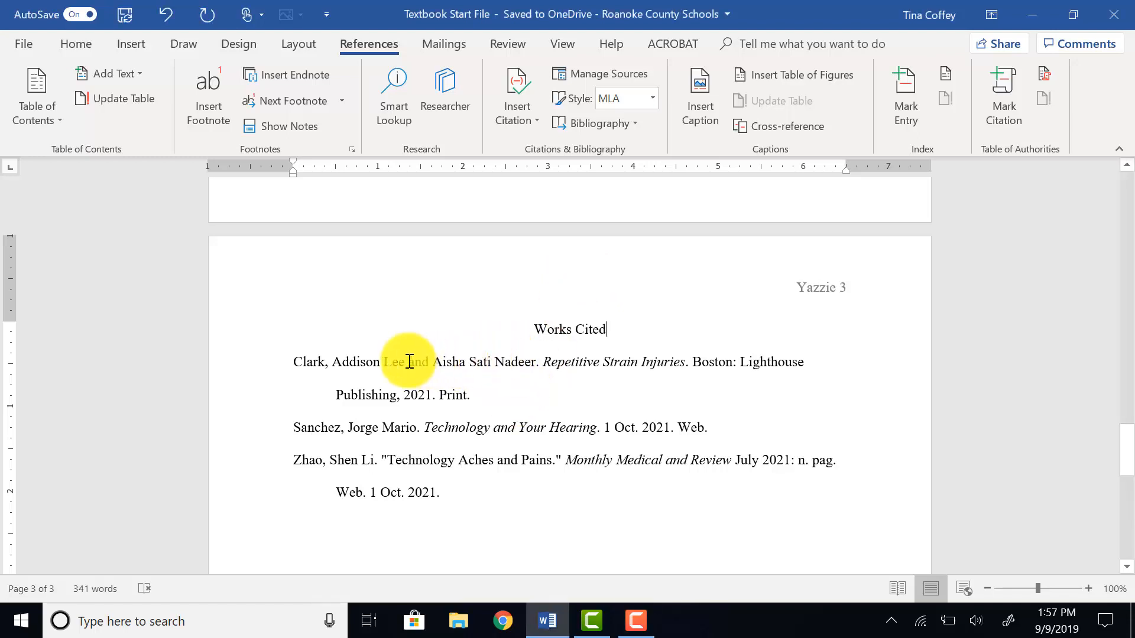
Edit the 'Technology Aches and Pains' source in the source manager, changing its periodical title to Monthly Medical Review and updating both lists.
{"action": "left_click_drag", "start_coordinate": [294, 362], "coordinate": [596, 483]}
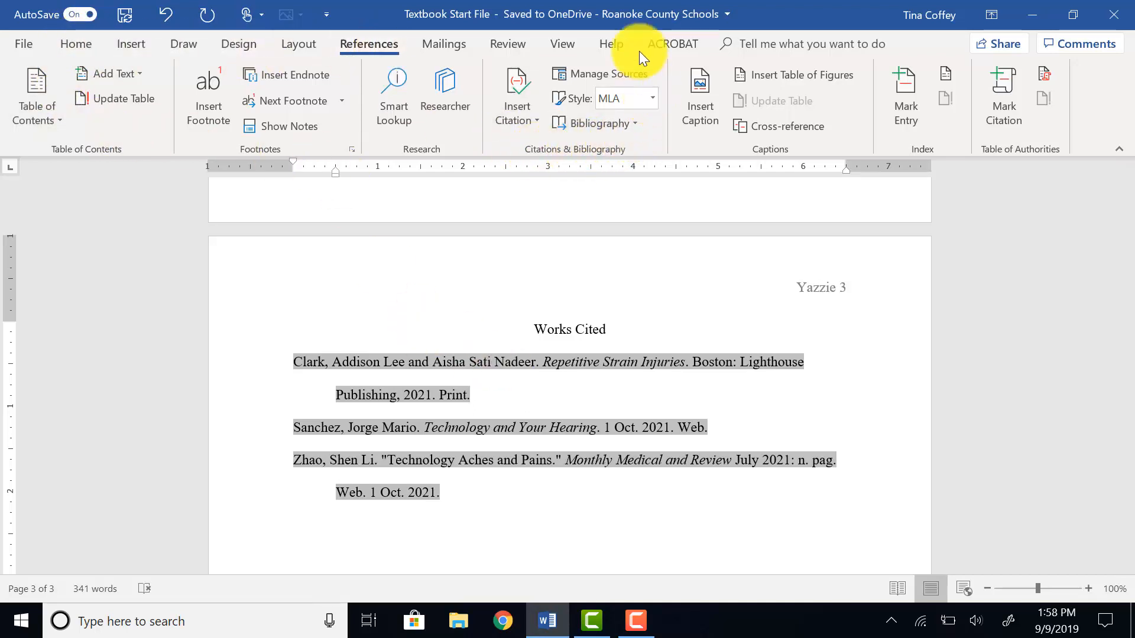
{"action": "left_click", "coordinate": [574, 75]}
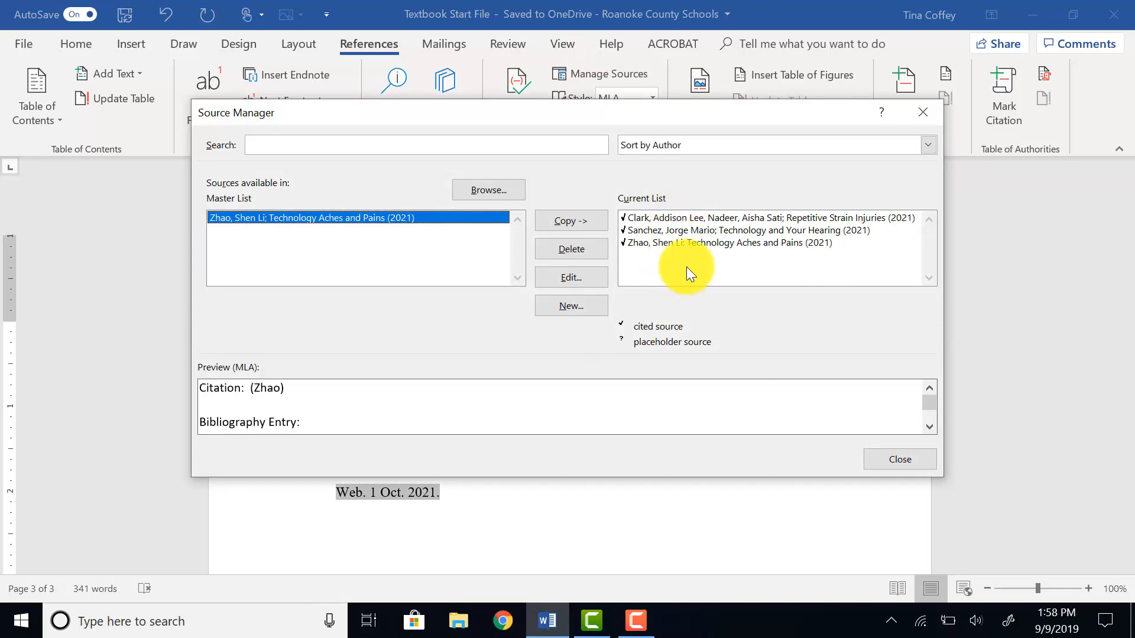
{"action": "left_click", "coordinate": [644, 243]}
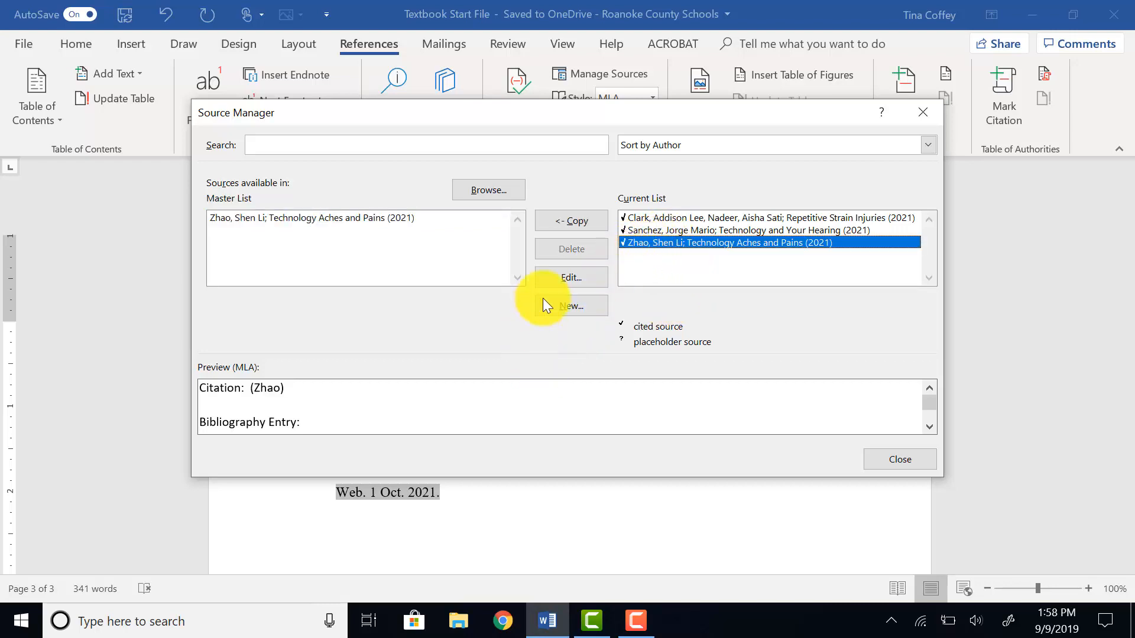
{"action": "left_click", "coordinate": [566, 285]}
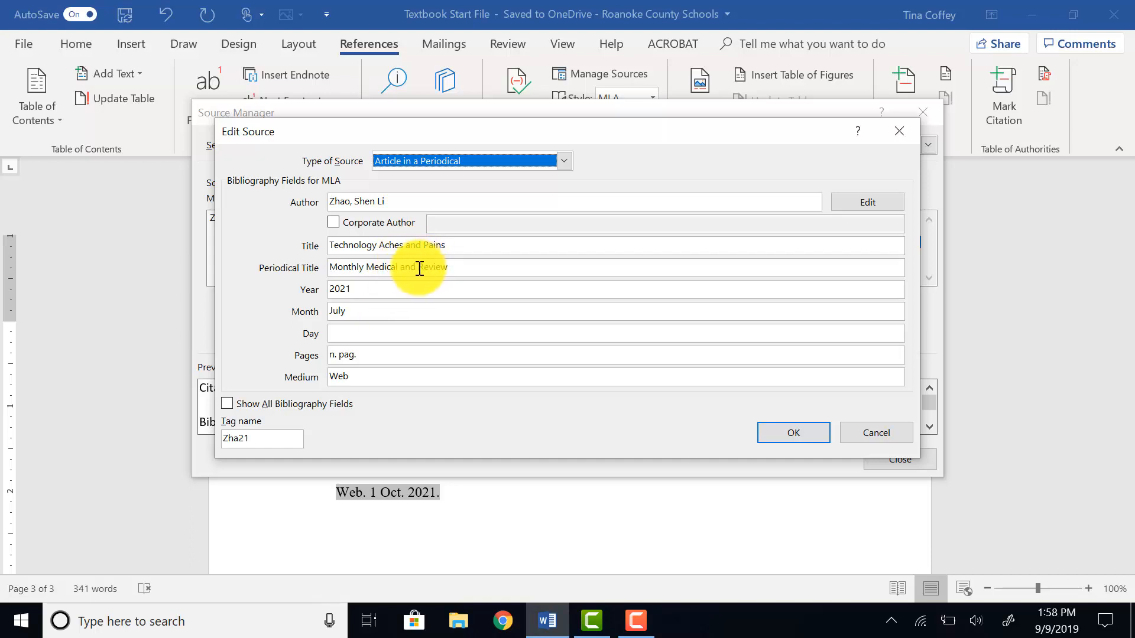
{"action": "left_click", "coordinate": [418, 266]}
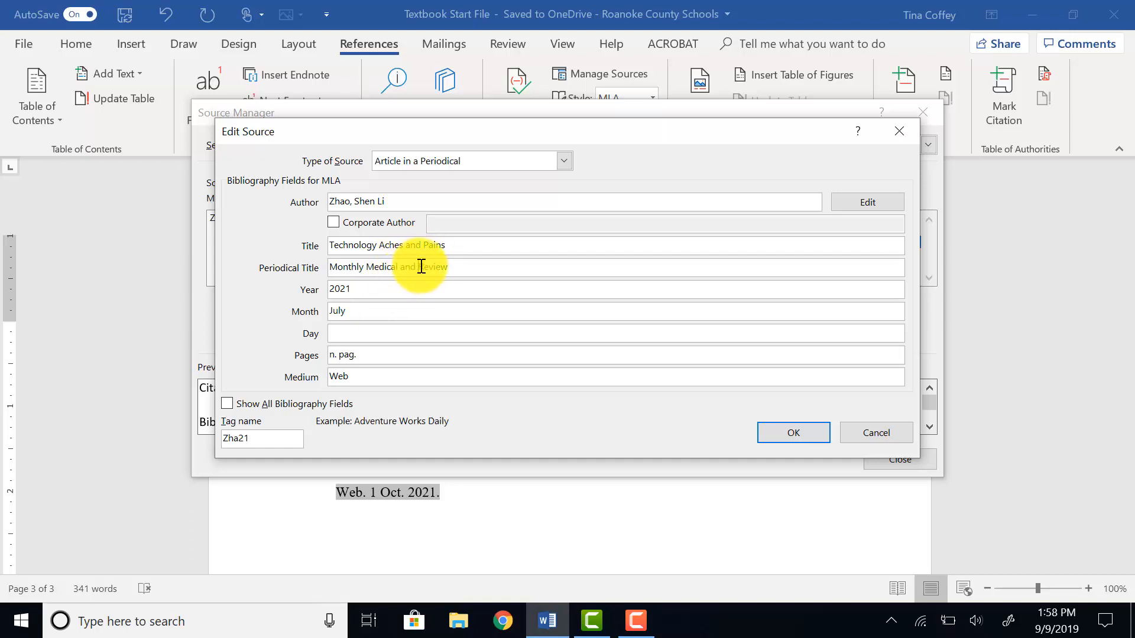
{"action": "key", "text": "BackSpace"}
{"action": "key", "text": "BackSpace"}
{"action": "key", "text": "BackSpace"}
{"action": "key", "text": "BackSpace"}
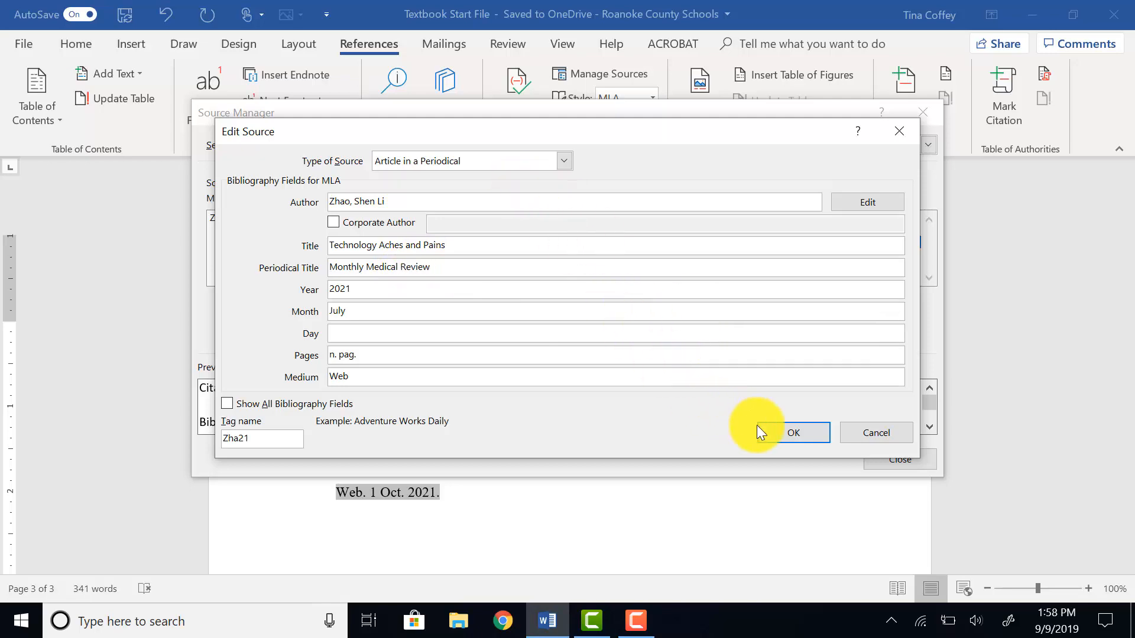
{"action": "left_click", "coordinate": [775, 434]}
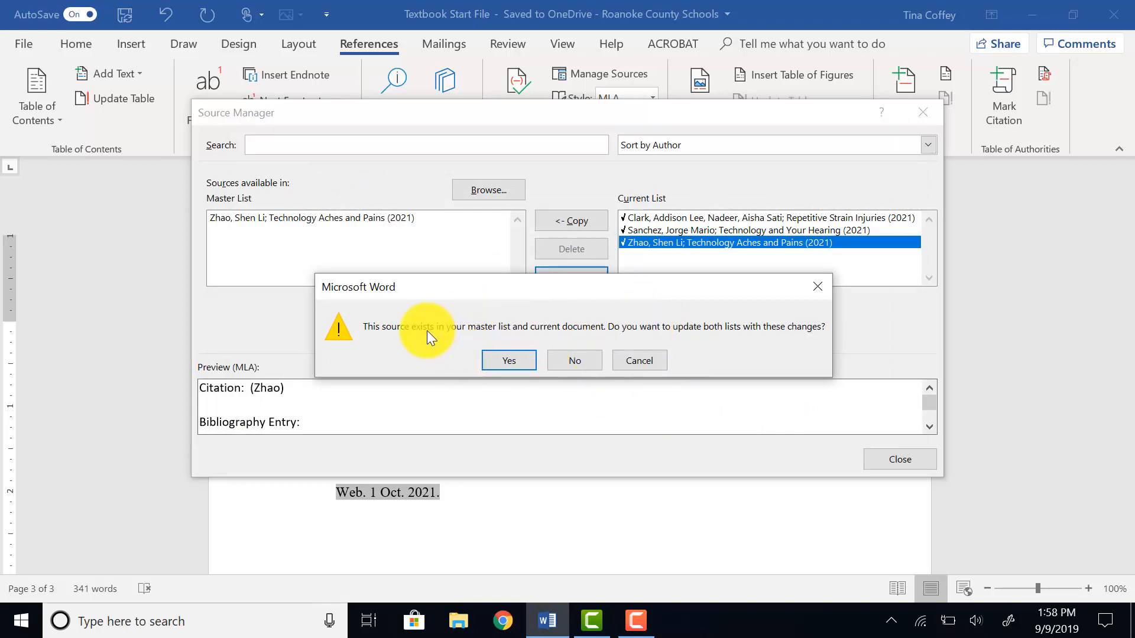
{"action": "left_click", "coordinate": [509, 361]}
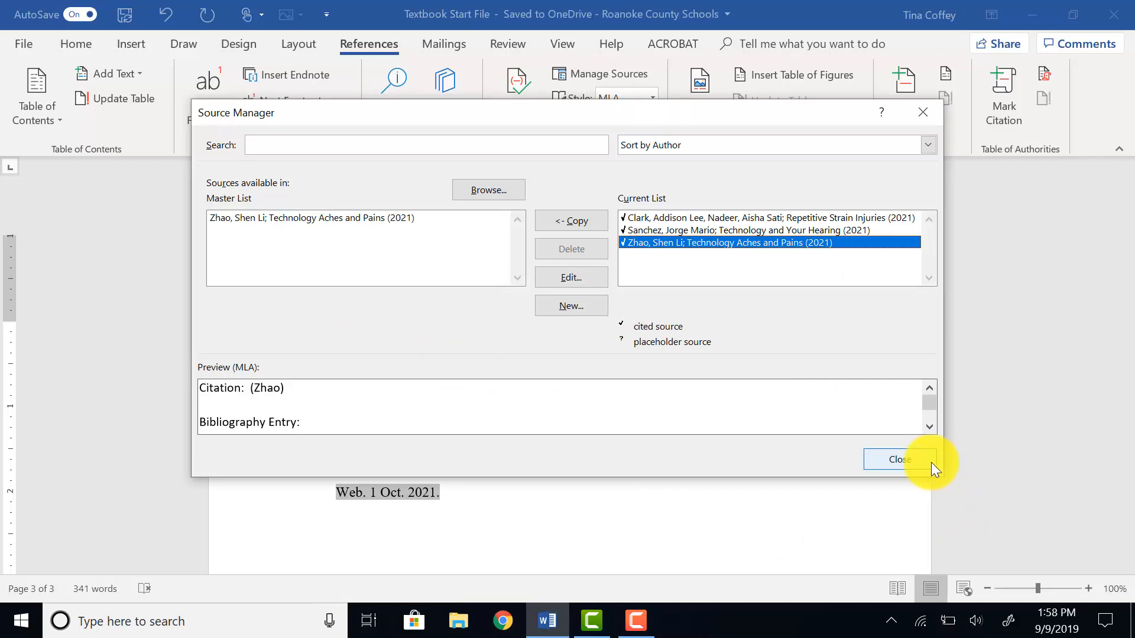
{"action": "left_click", "coordinate": [931, 462]}
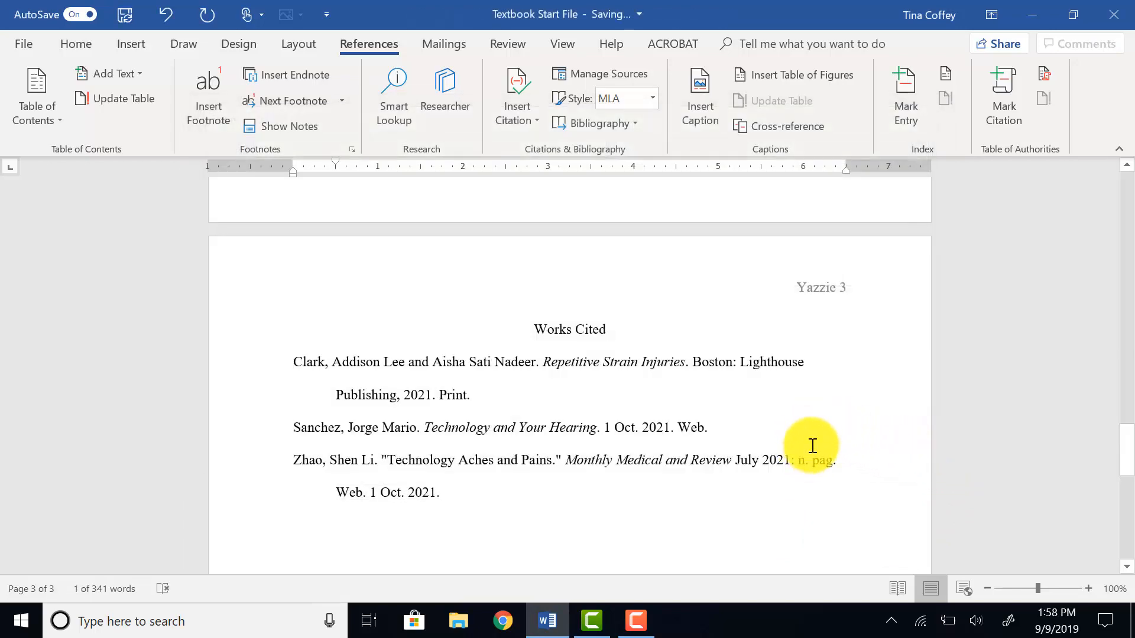
Update the Works Cited bibliography field so it reflects the edited source.
{"action": "right_click", "coordinate": [537, 461]}
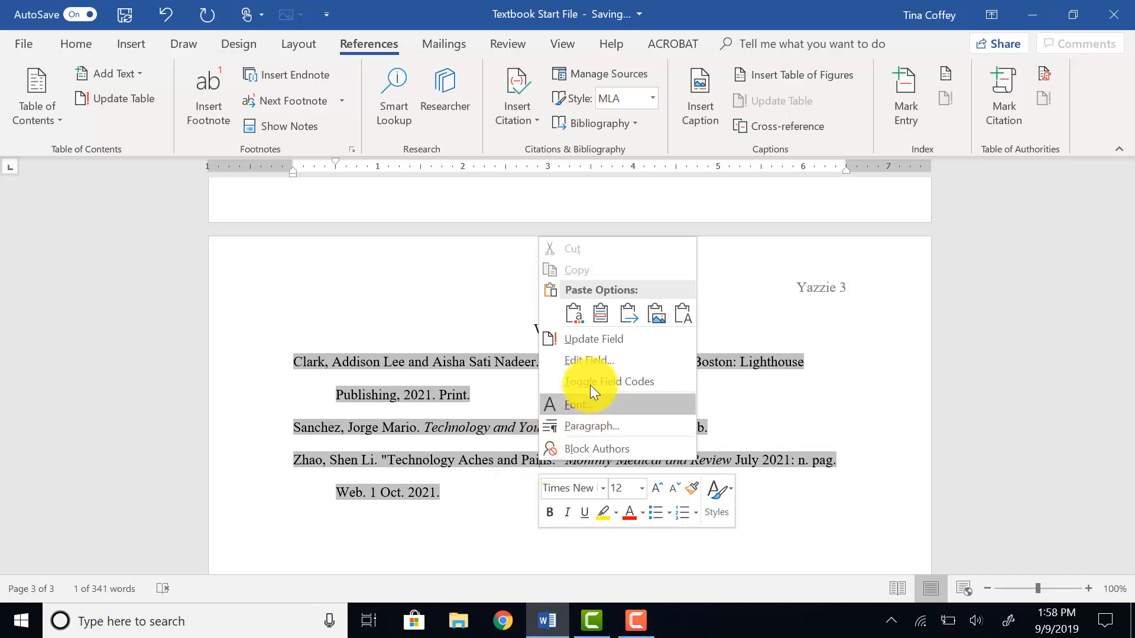
{"action": "left_click", "coordinate": [615, 339]}
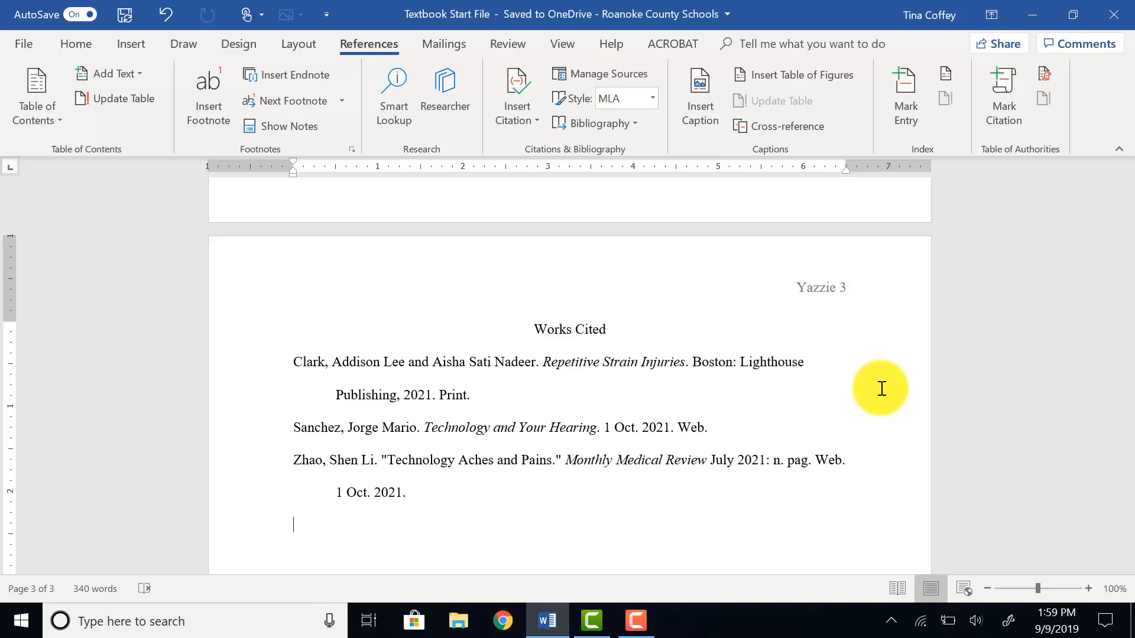
Insert a citation for the Repetitive Strain Injuries source right after 'keyboard' in the RSI paragraph.
{"action": "scroll", "coordinate": [677, 396], "scroll_direction": "up", "scroll_amount": 3}
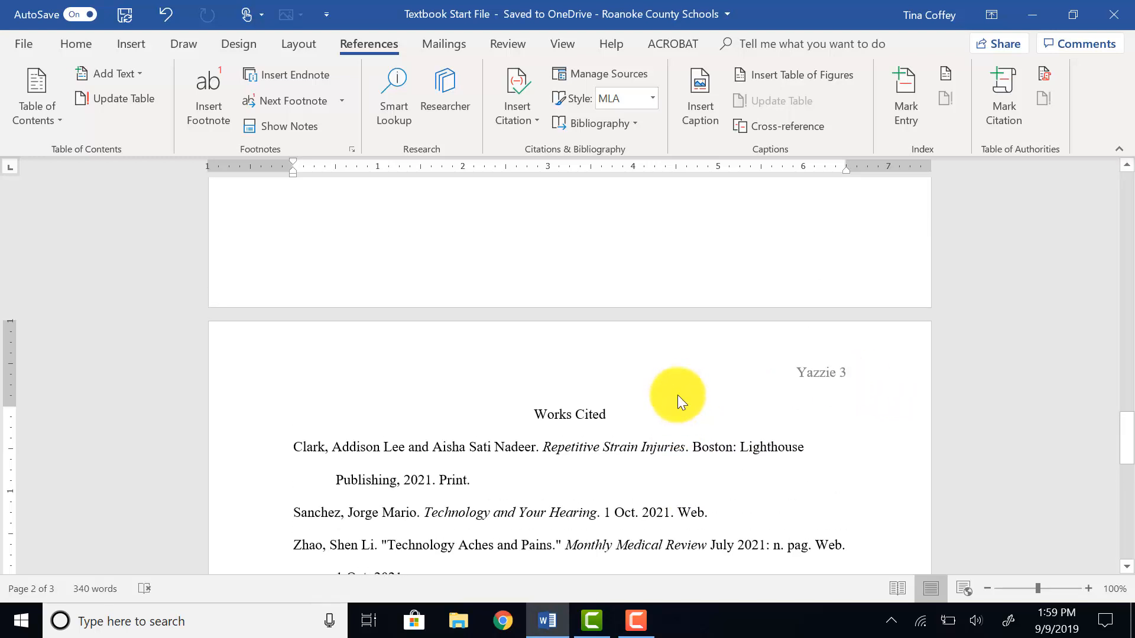
{"action": "scroll", "coordinate": [678, 395], "scroll_direction": "up", "scroll_amount": 10}
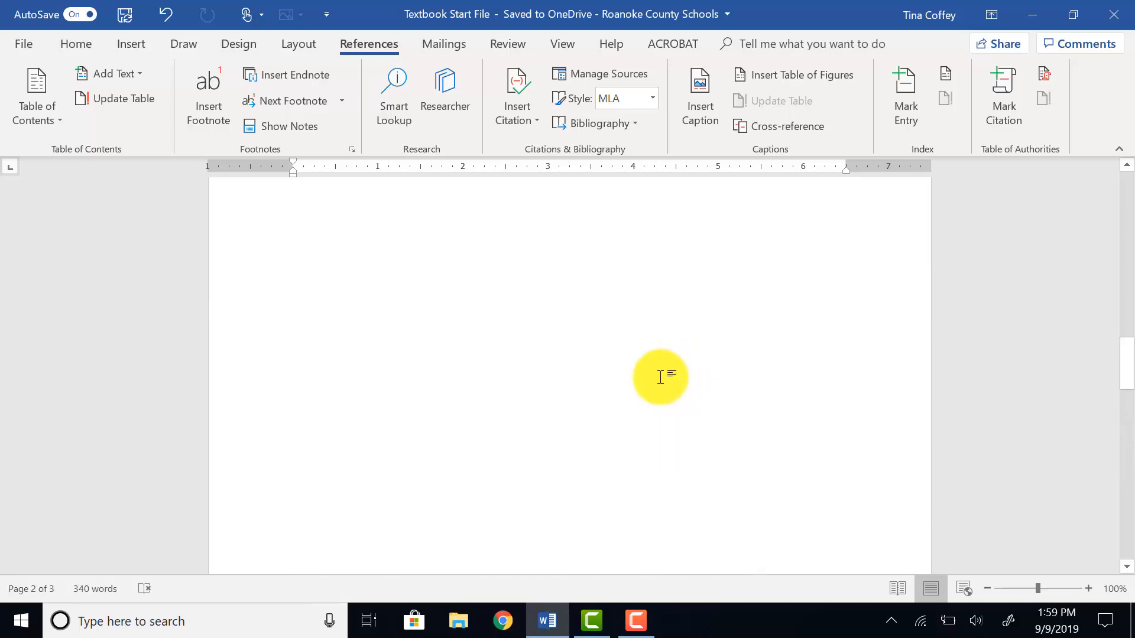
{"action": "scroll", "coordinate": [660, 377], "scroll_direction": "up", "scroll_amount": 15}
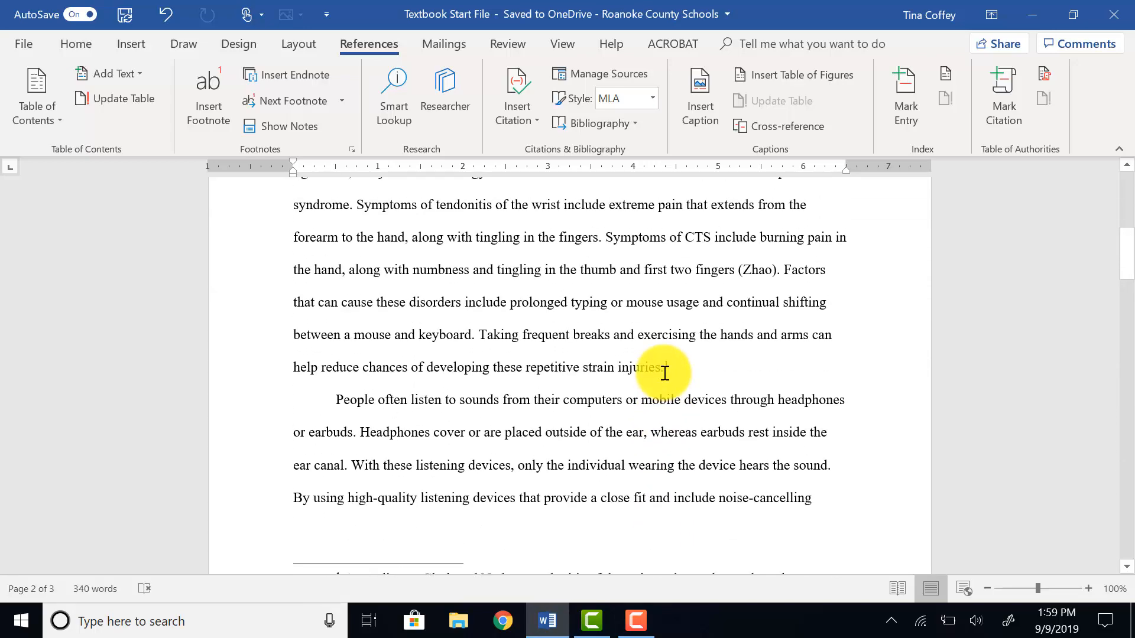
{"action": "scroll", "coordinate": [477, 449], "scroll_direction": "up", "scroll_amount": 3}
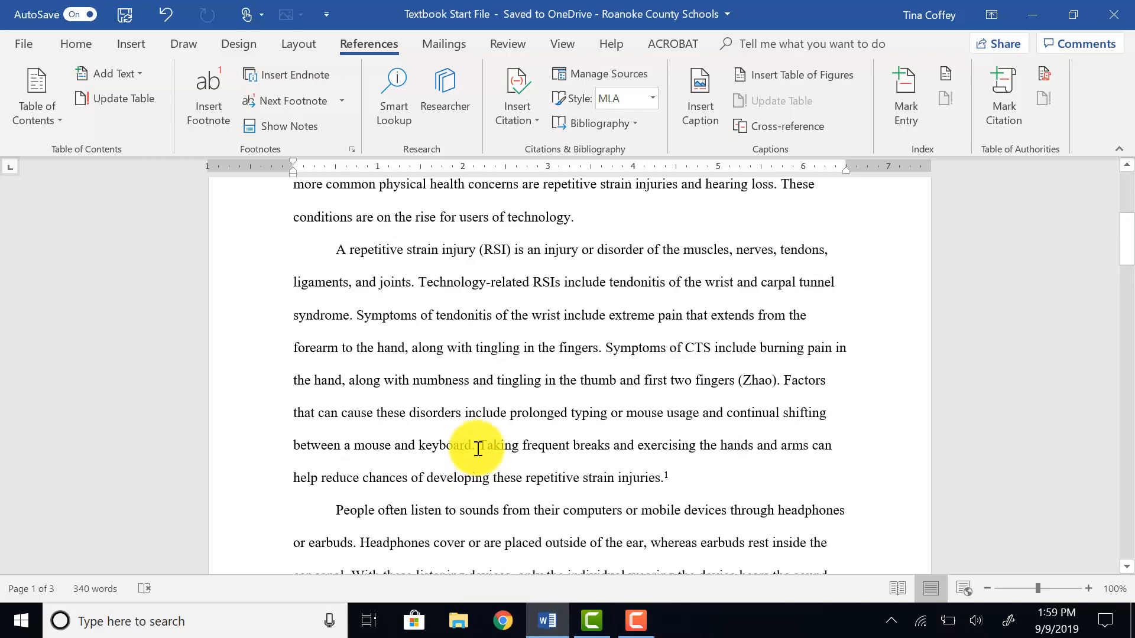
{"action": "left_click", "coordinate": [471, 447]}
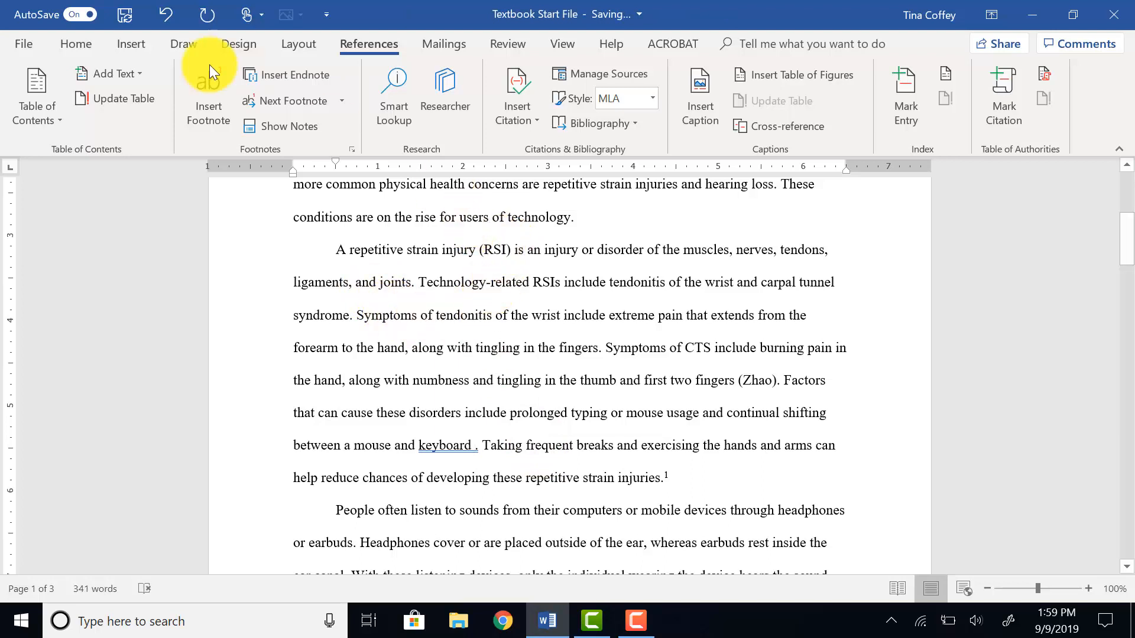
{"action": "left_click", "coordinate": [525, 124]}
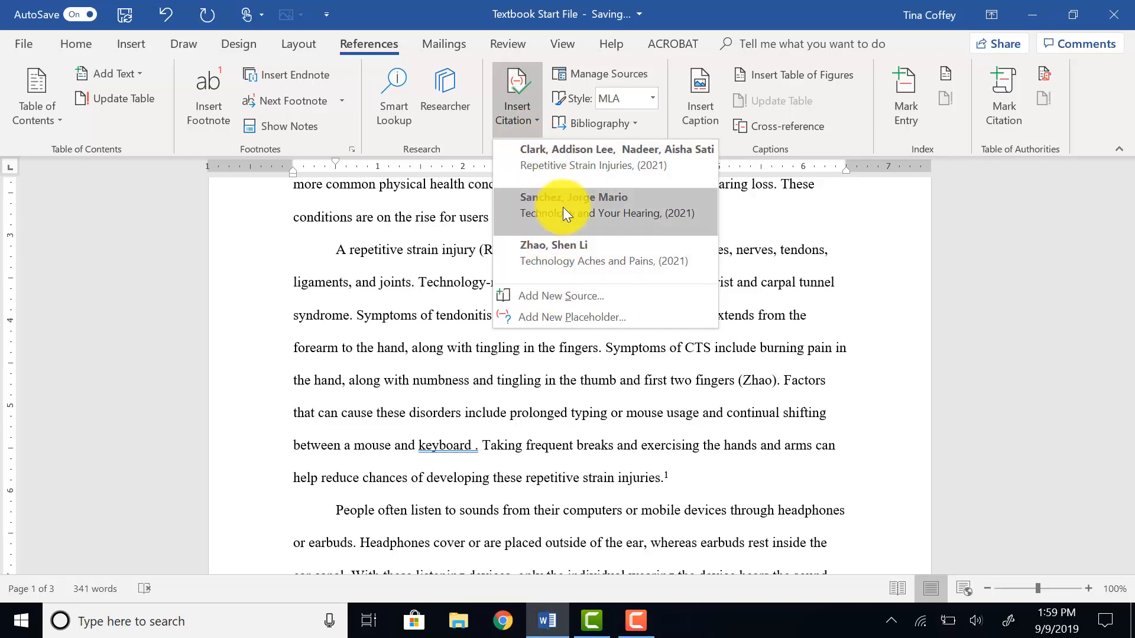
{"action": "left_click", "coordinate": [552, 172]}
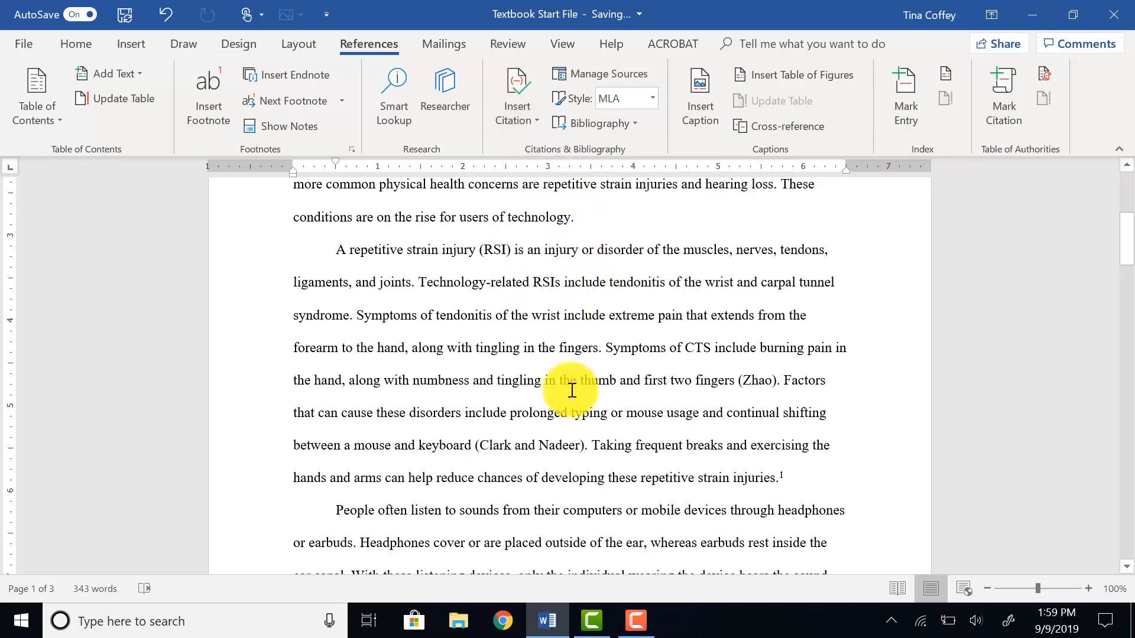
Move the new citation to the end of the paragraph's last sentence, just before the footnote reference.
{"action": "left_click", "coordinate": [477, 446]}
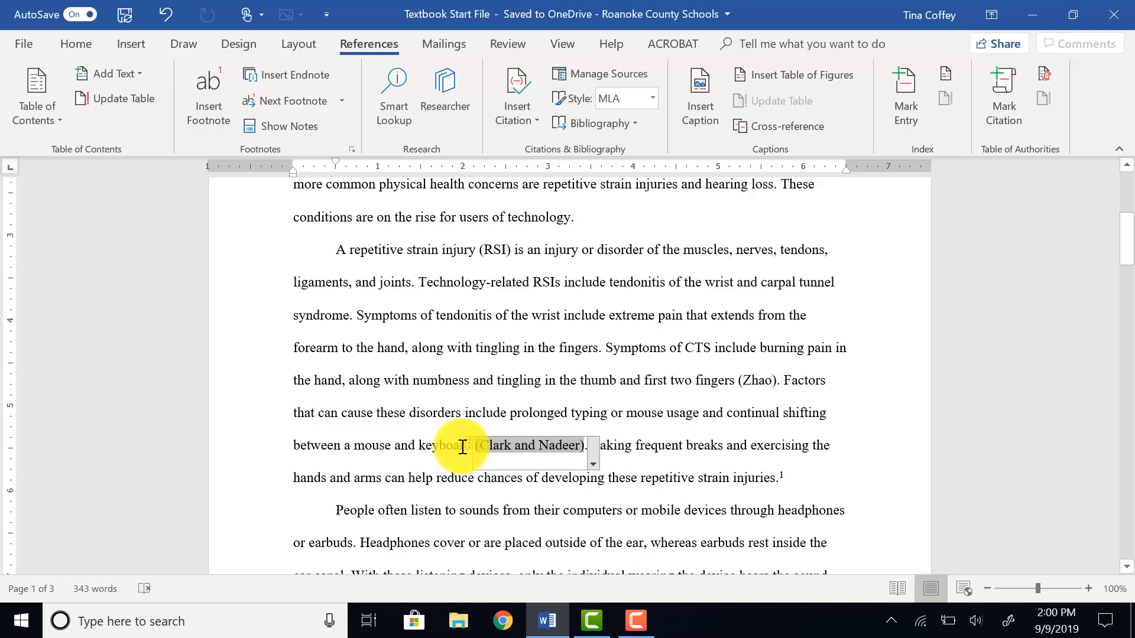
{"action": "double_click", "coordinate": [480, 451]}
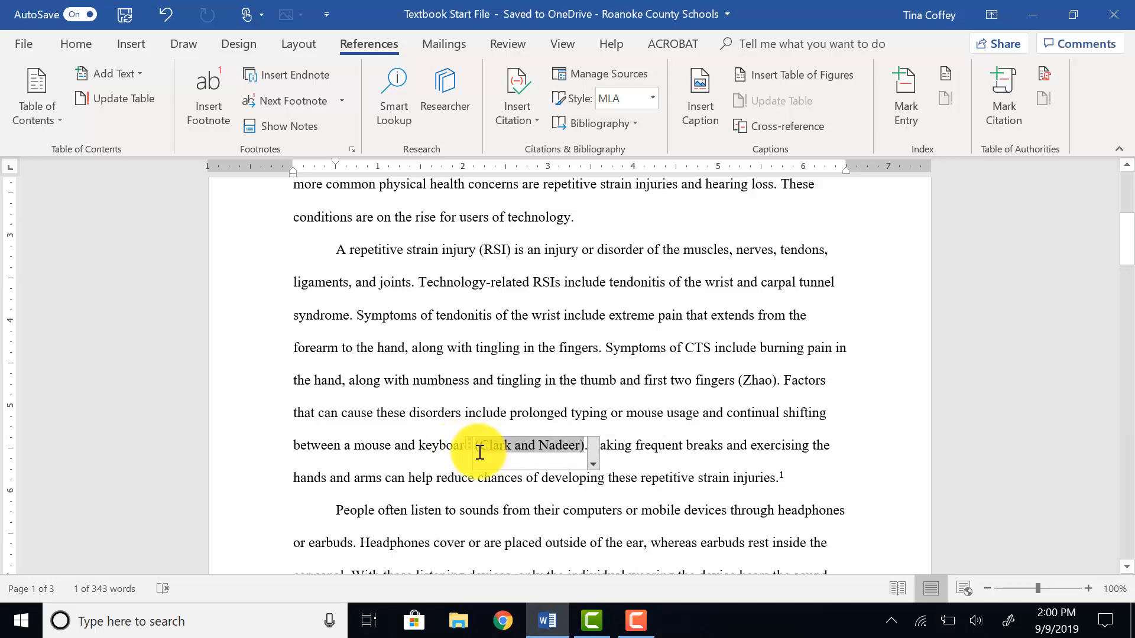
{"action": "left_click", "coordinate": [468, 443]}
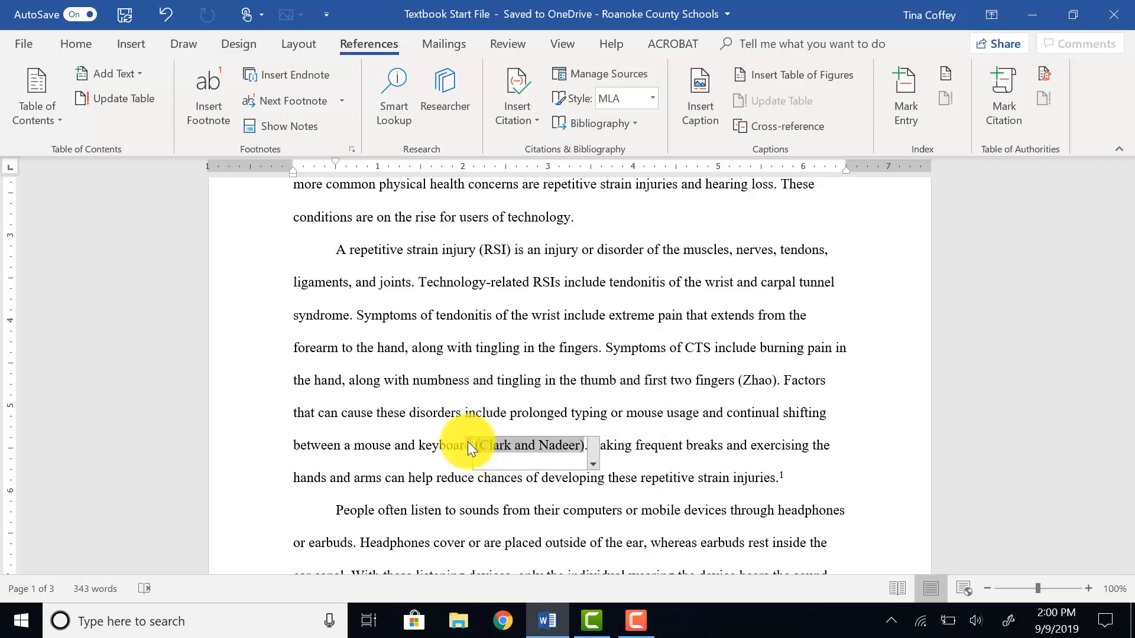
{"action": "left_click_drag", "start_coordinate": [467, 442], "coordinate": [771, 494]}
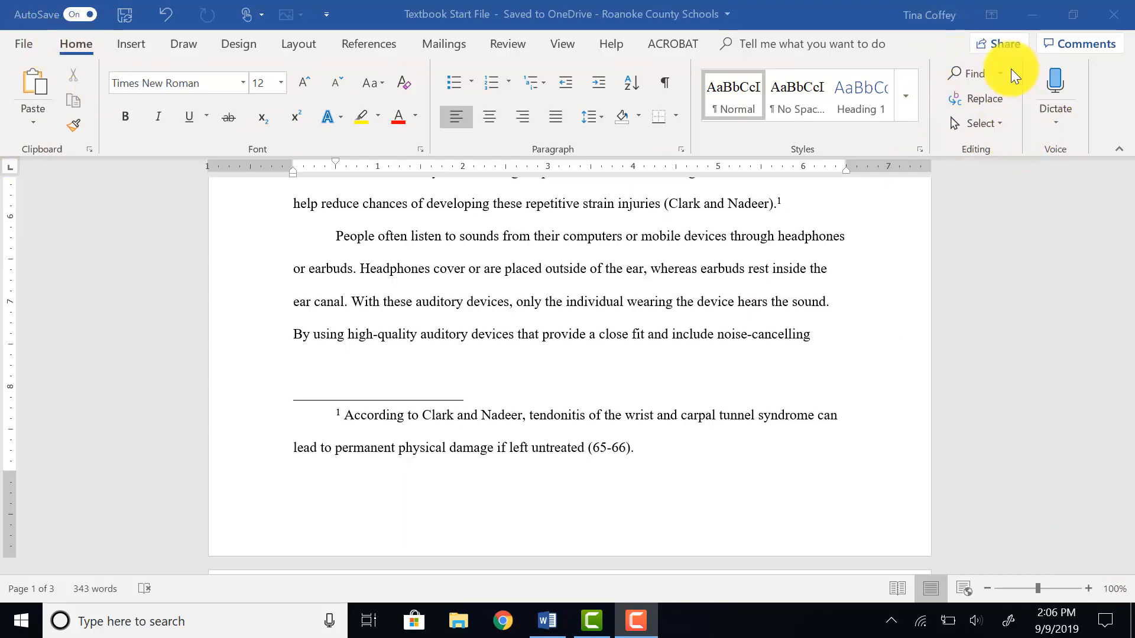
Search the document for the word 'auditory'.
{"action": "left_click", "coordinate": [973, 79]}
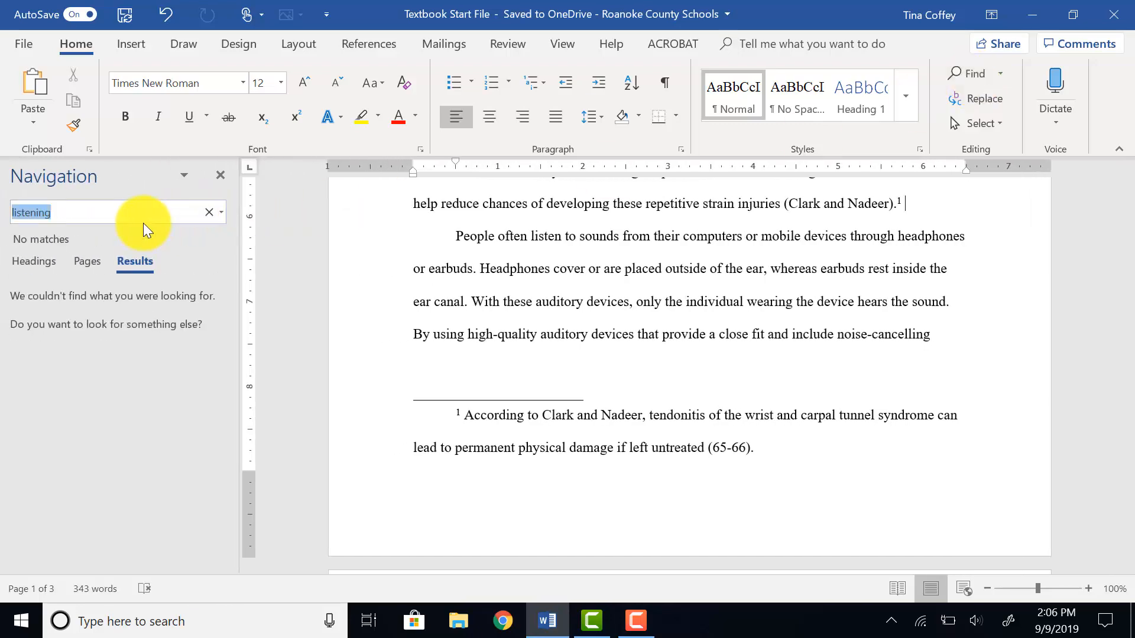
{"action": "key", "text": "BackSpace"}
{"action": "type", "text": "auditory"}
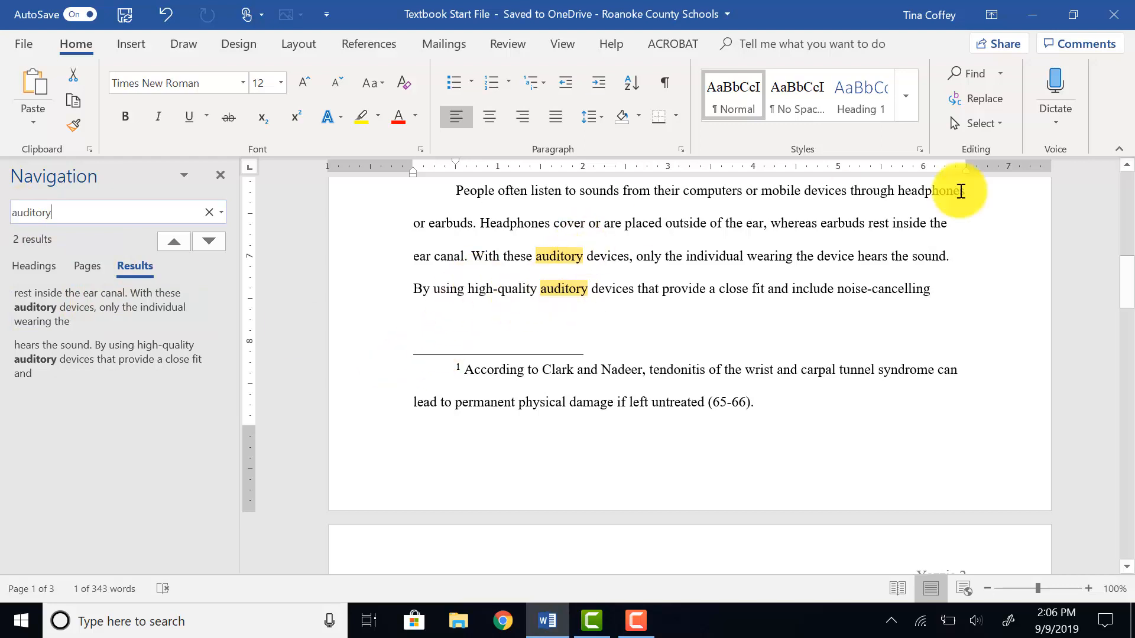
Replace all occurrences of 'auditory' with 'listening' throughout the document.
{"action": "left_click", "coordinate": [978, 99]}
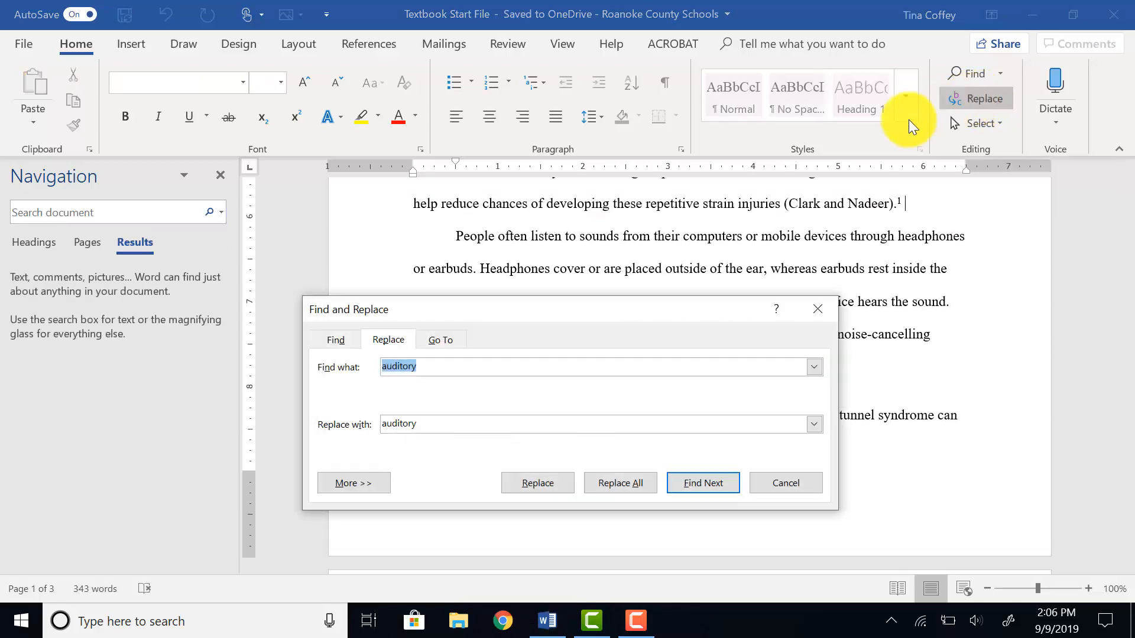
{"action": "key", "text": "Tab"}
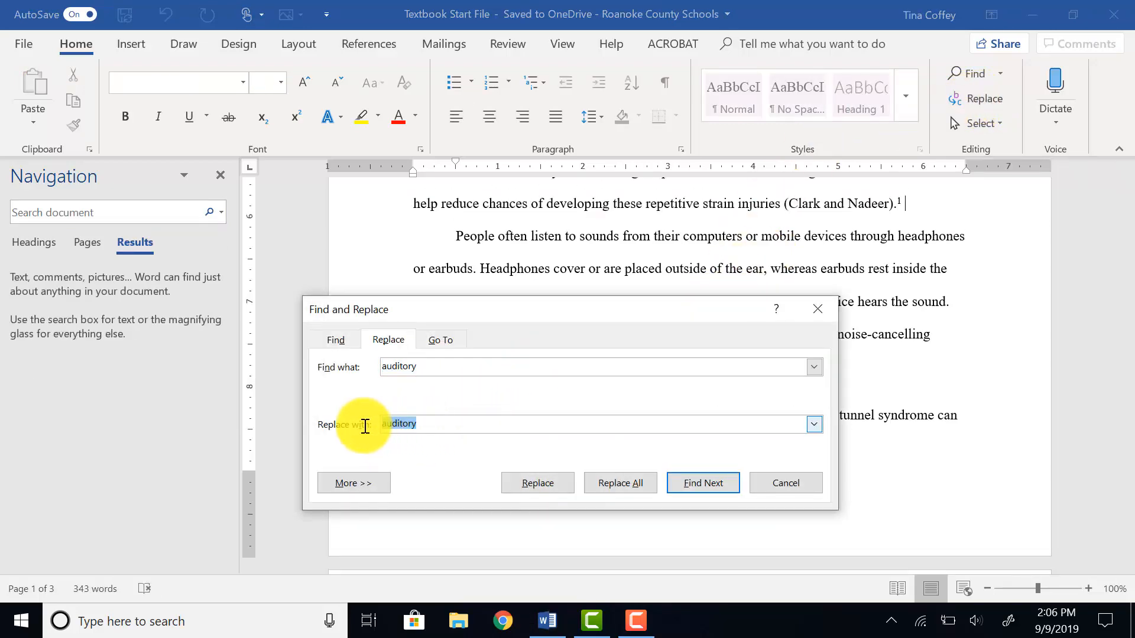
{"action": "key", "text": "BackSpace"}
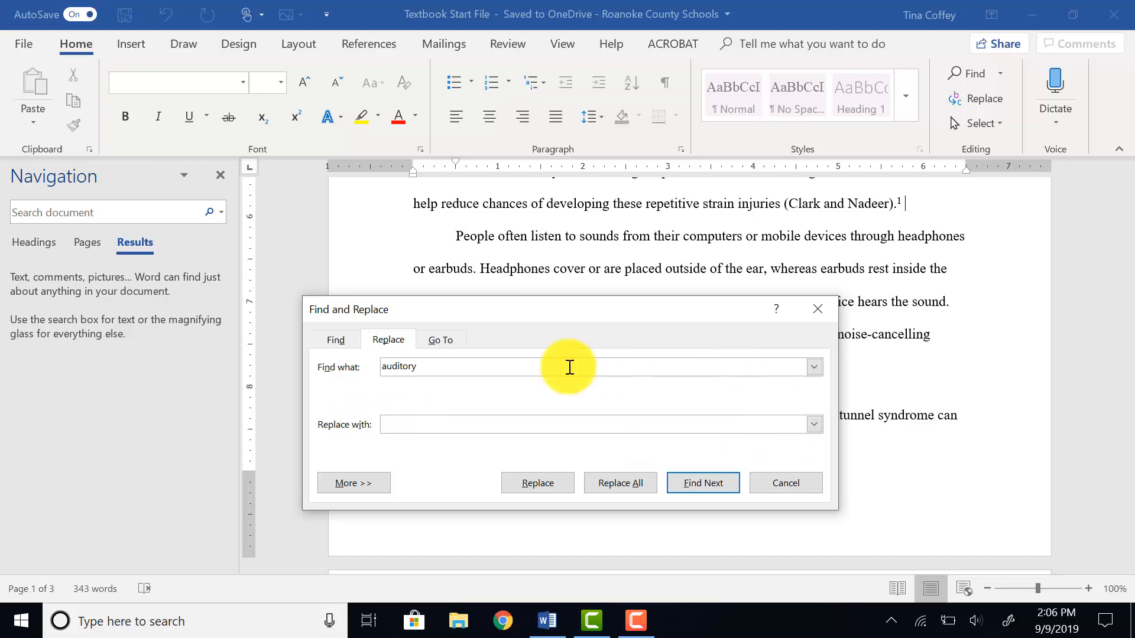
{"action": "type", "text": "listening"}
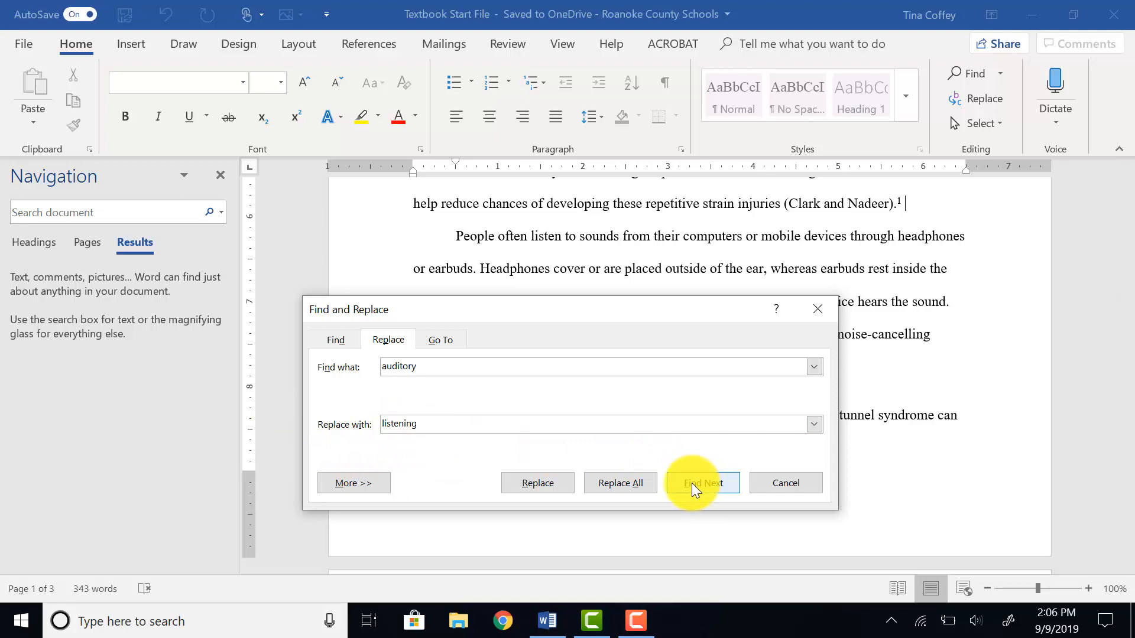
{"action": "left_click", "coordinate": [617, 488]}
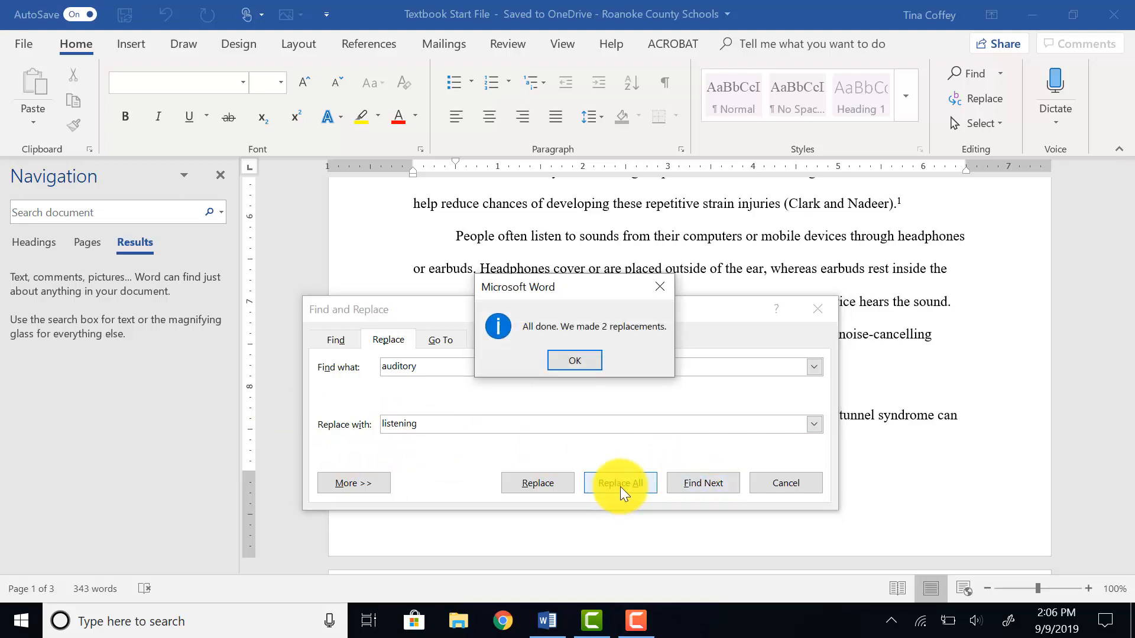
{"action": "left_click", "coordinate": [578, 363]}
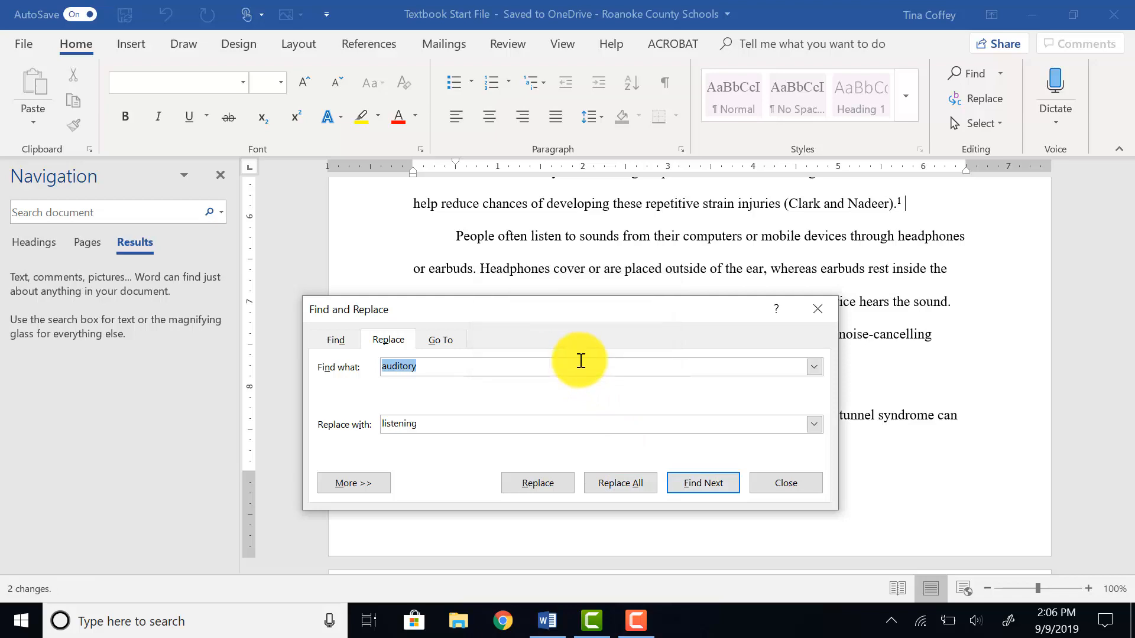
{"action": "left_click", "coordinate": [784, 483]}
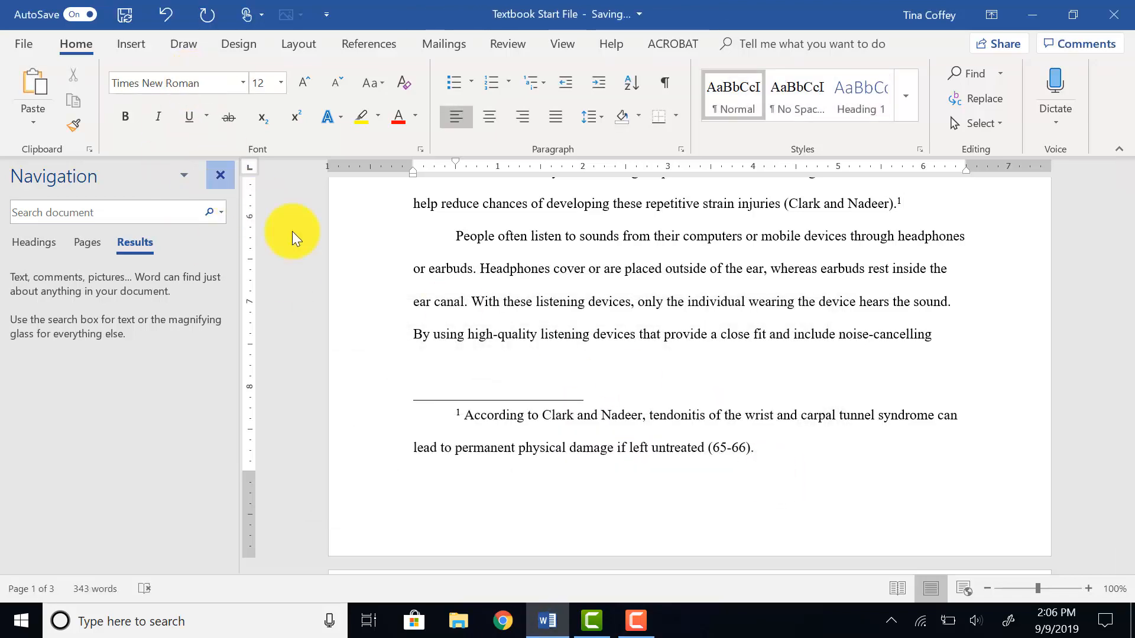
Close the navigation pane and undo the last edit.
{"action": "left_click", "coordinate": [221, 176]}
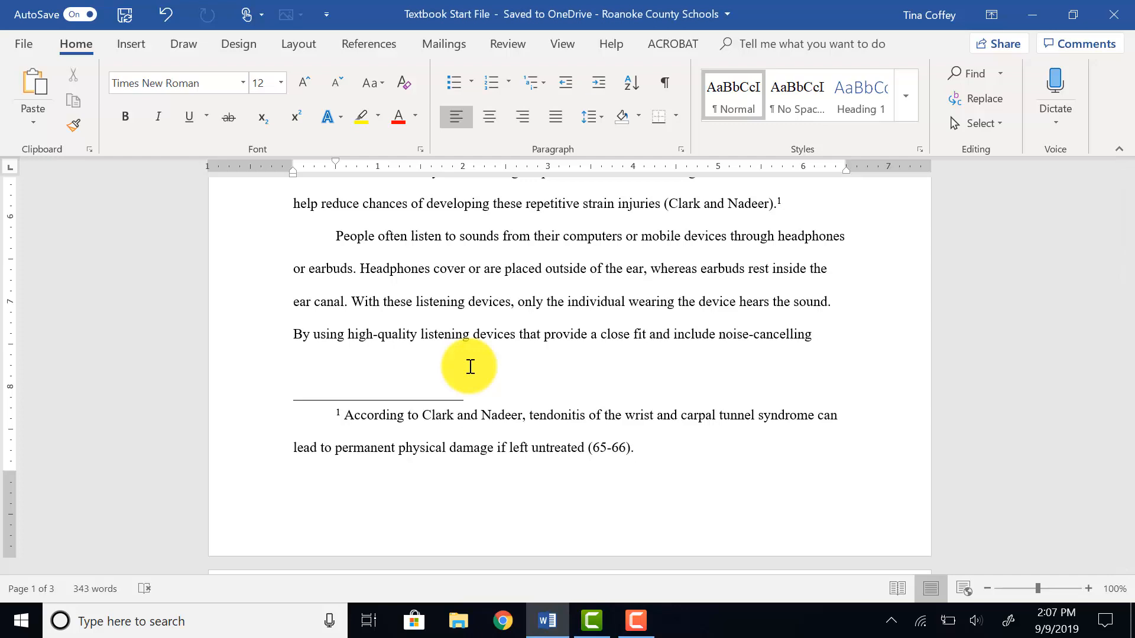
{"action": "key", "text": "ctrl+z"}
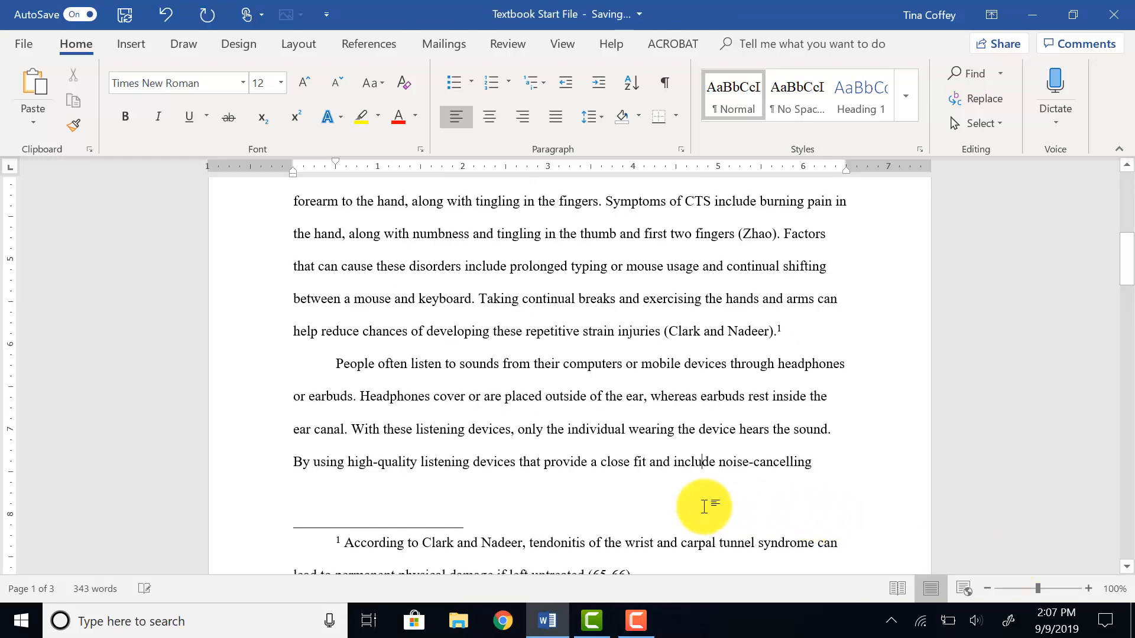
Replace the word 'continual' in the repetitive-strain paragraph's last sentence with the synonym 'frequent'.
{"action": "scroll", "coordinate": [568, 300], "scroll_direction": "up", "scroll_amount": 3}
{"action": "scroll", "coordinate": [571, 311], "scroll_direction": "down", "scroll_amount": 3}
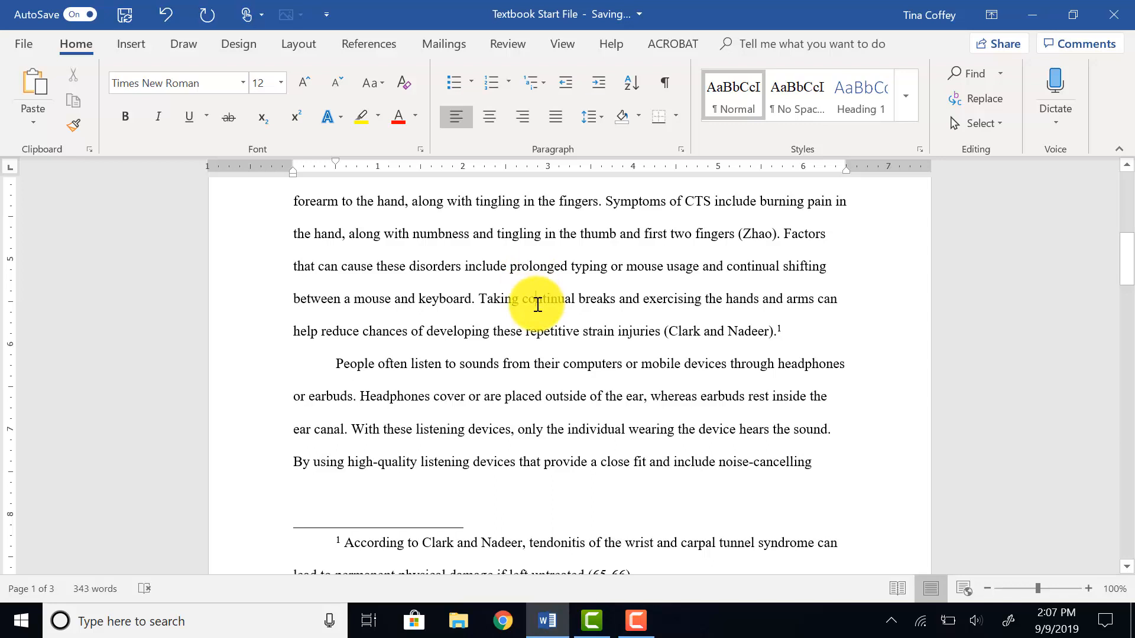
{"action": "right_click", "coordinate": [538, 300]}
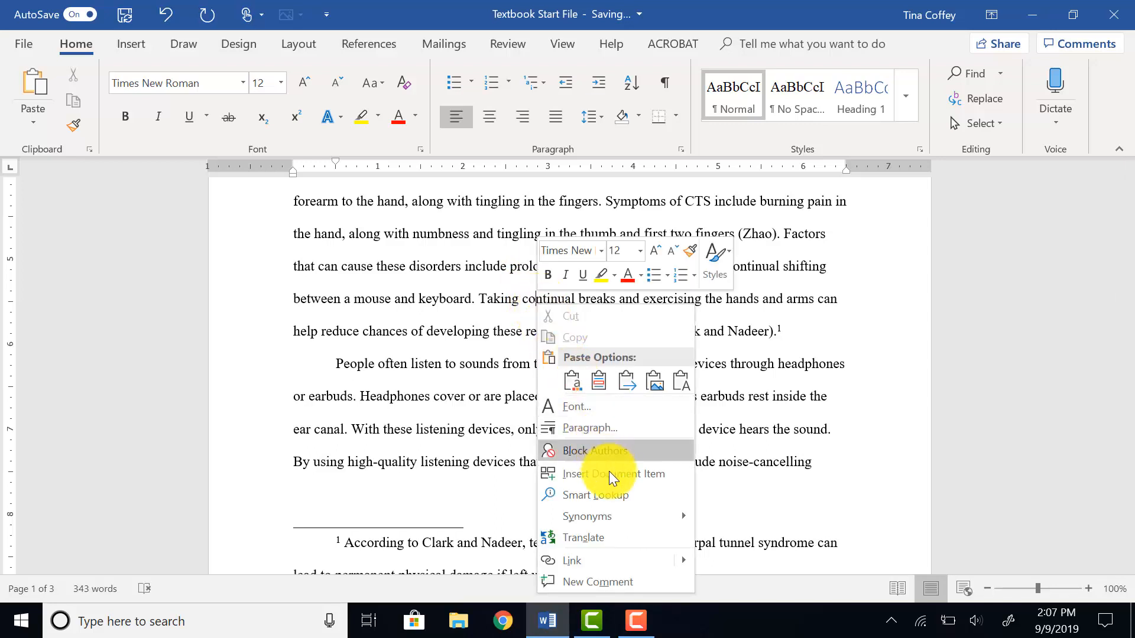
{"action": "mouse_move", "coordinate": [615, 523]}
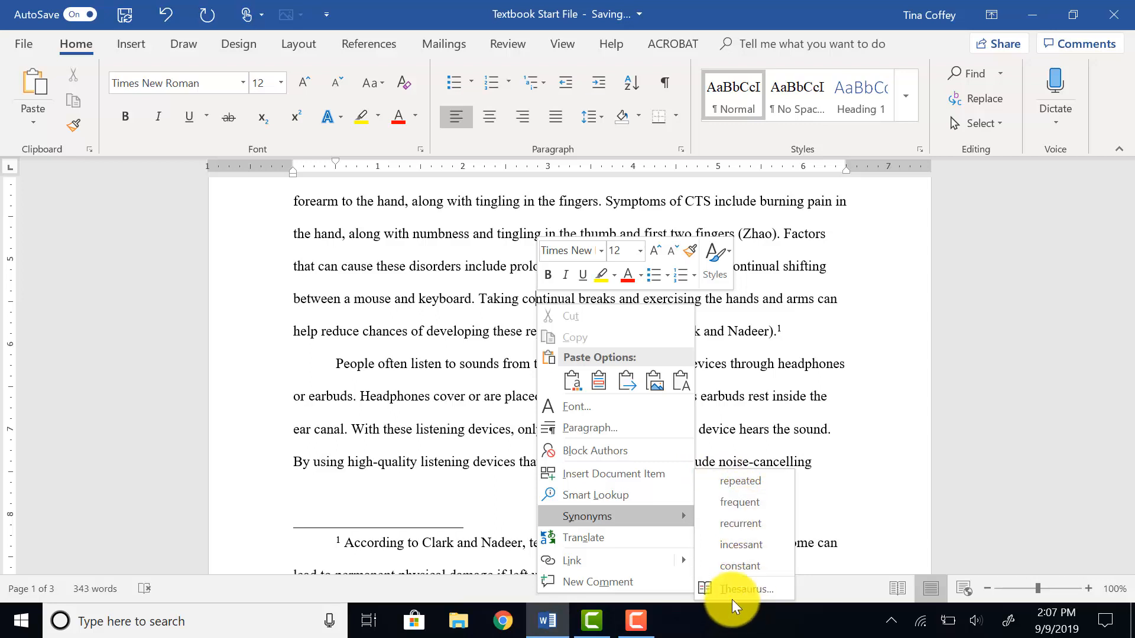
{"action": "left_click", "coordinate": [746, 595]}
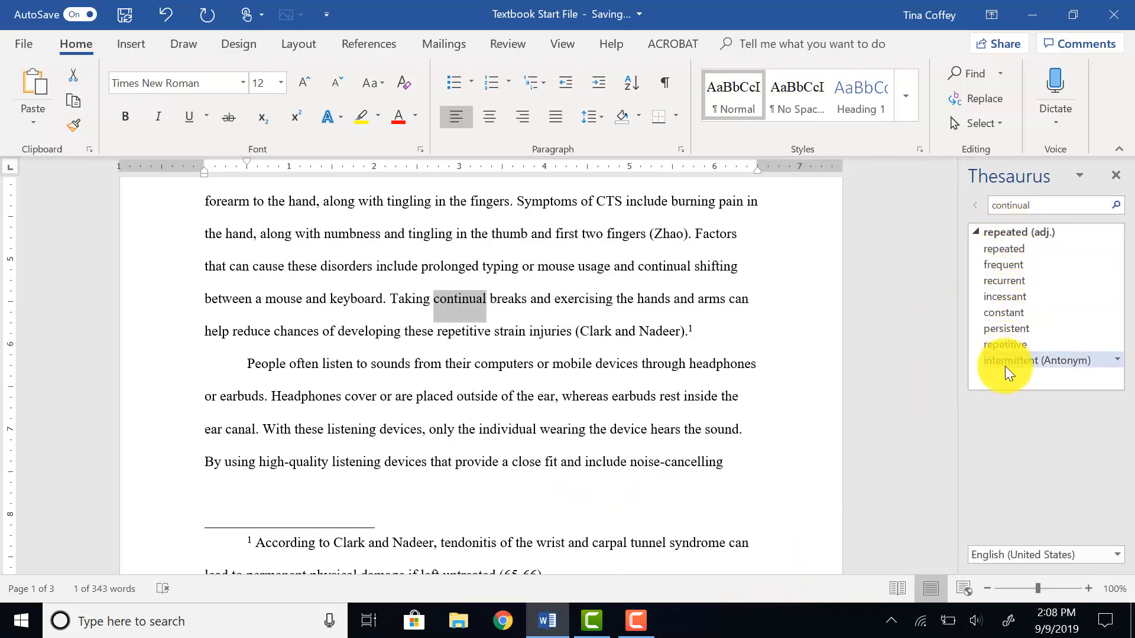
{"action": "left_click", "coordinate": [1005, 265]}
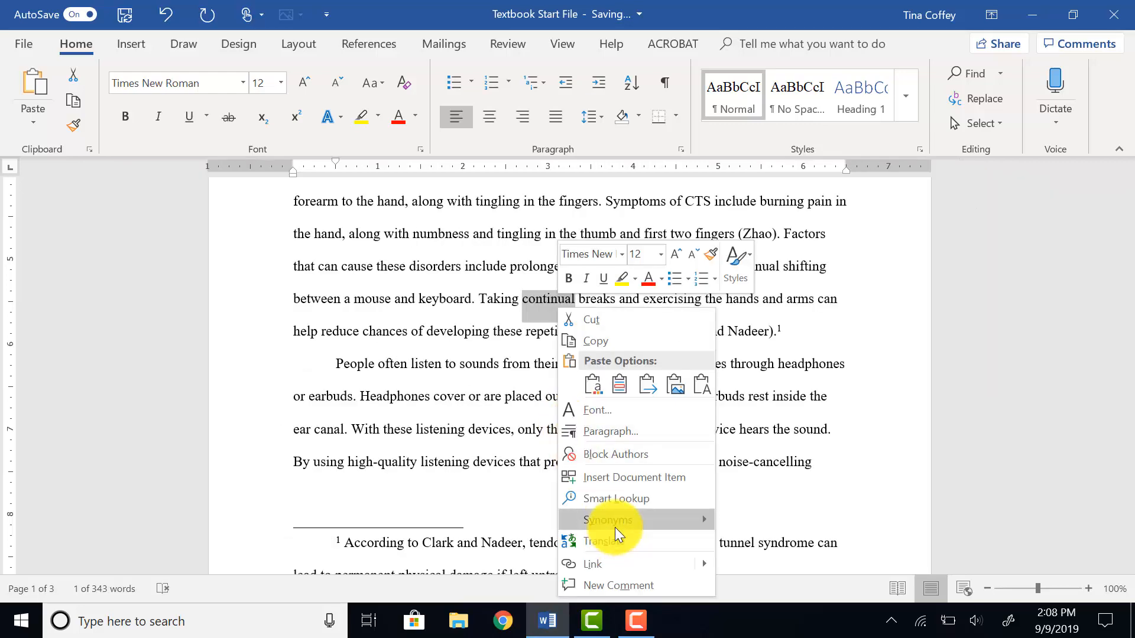
{"action": "mouse_move", "coordinate": [619, 527]}
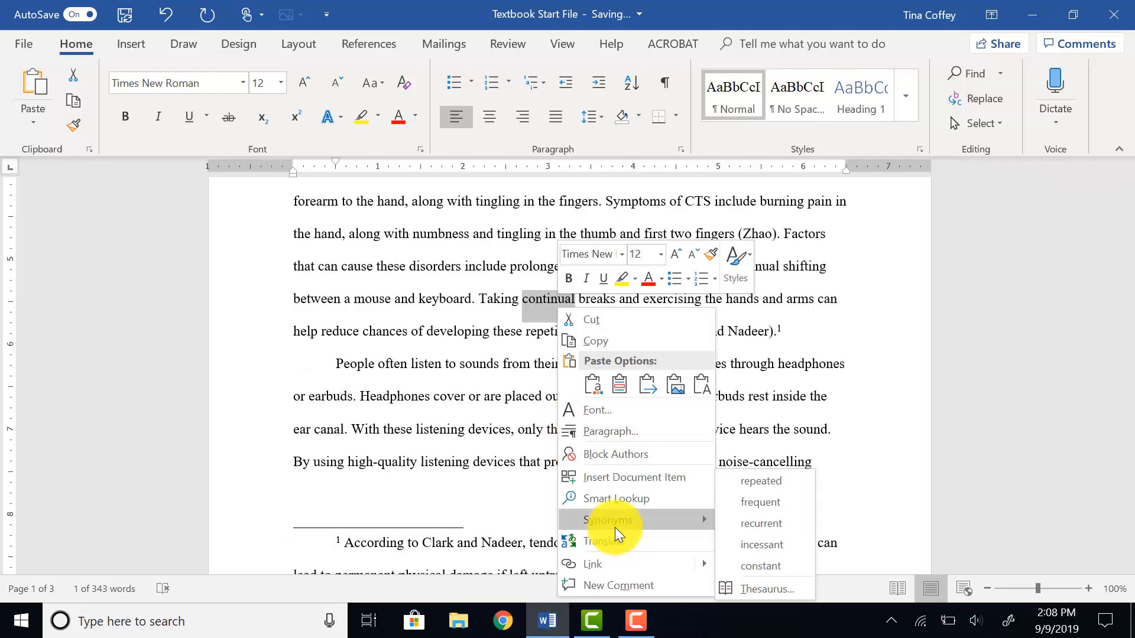
{"action": "left_click", "coordinate": [759, 503]}
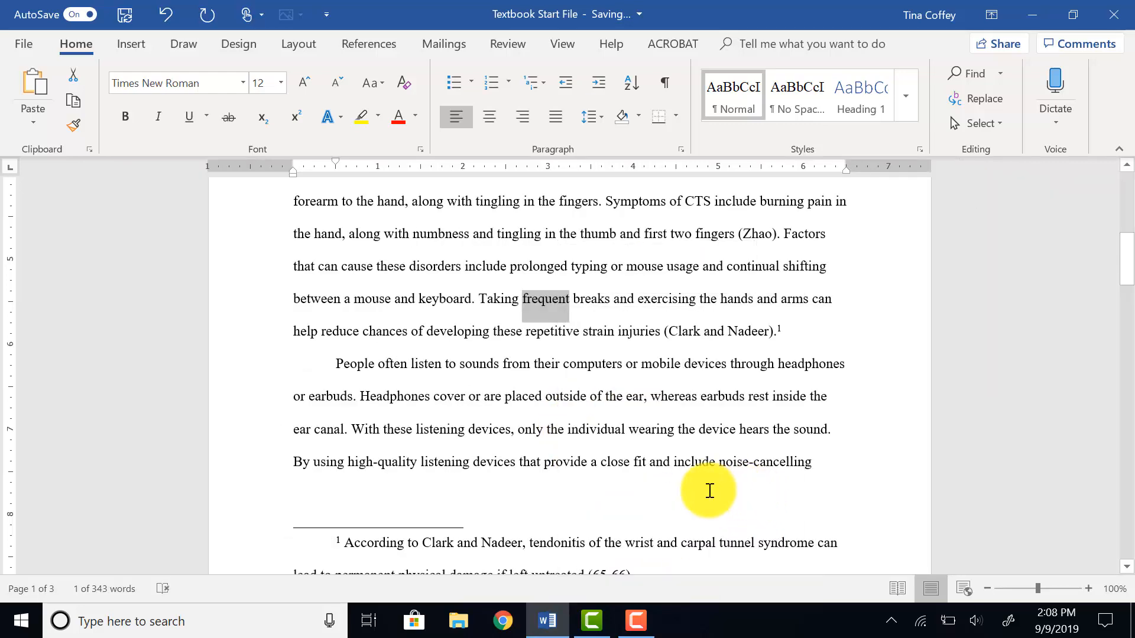
Run a spelling and grammar check from the top of the document, ignoring the flagged instructor surname once.
{"action": "left_click", "coordinate": [407, 371]}
{"action": "scroll", "coordinate": [405, 371], "scroll_direction": "up", "scroll_amount": 5}
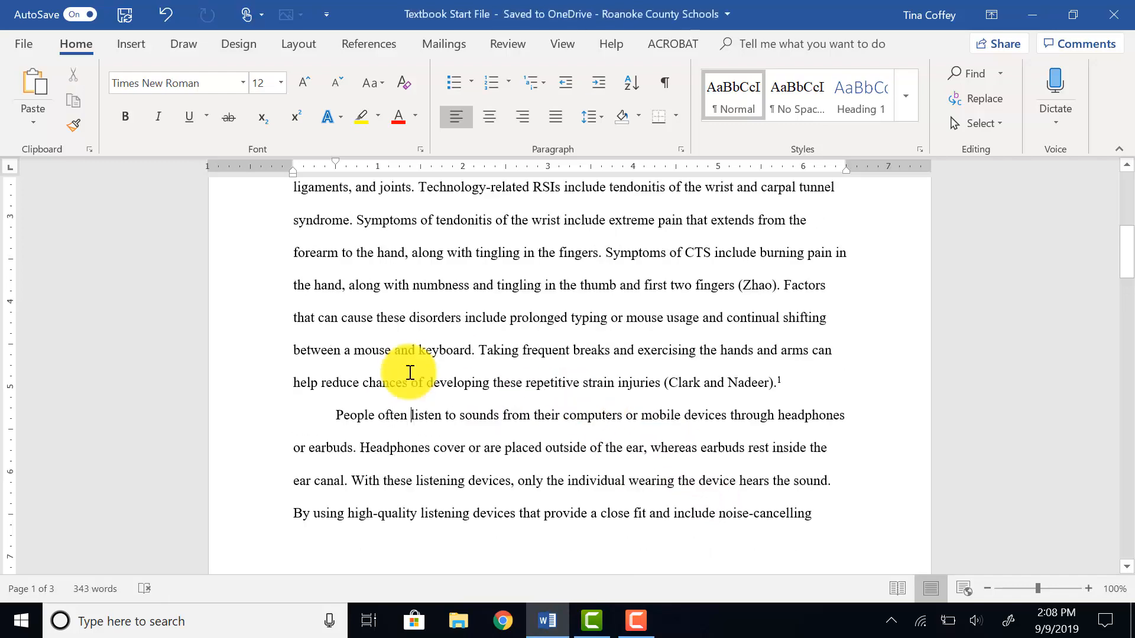
{"action": "scroll", "coordinate": [403, 370], "scroll_direction": "up", "scroll_amount": 3}
{"action": "left_click", "coordinate": [293, 281]}
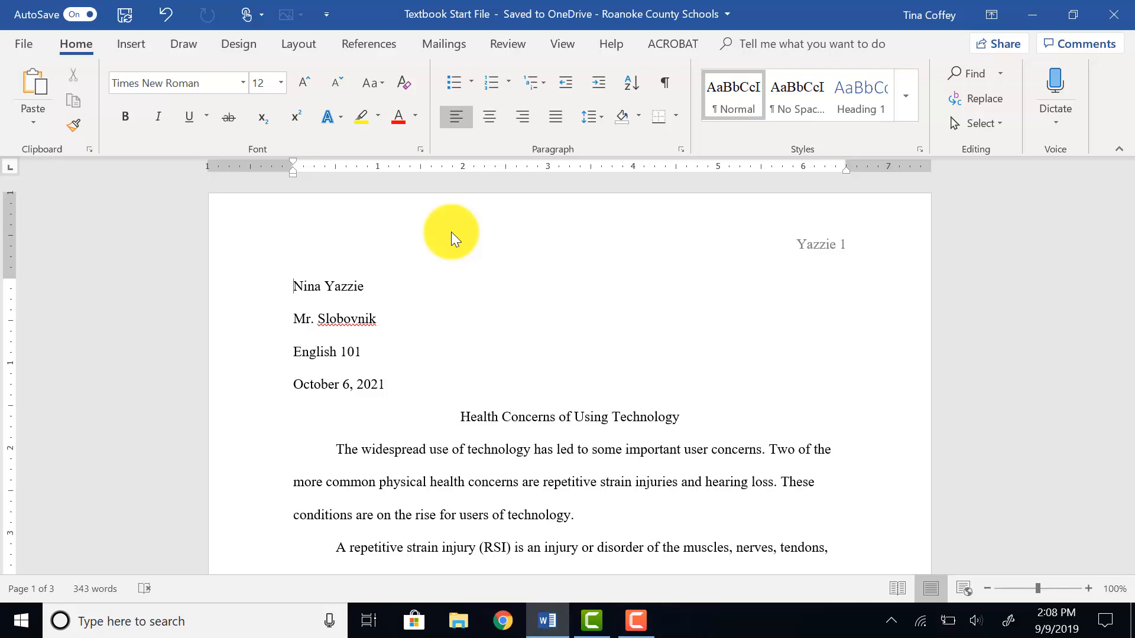
{"action": "scroll", "coordinate": [360, 226], "scroll_direction": "down", "scroll_amount": 3}
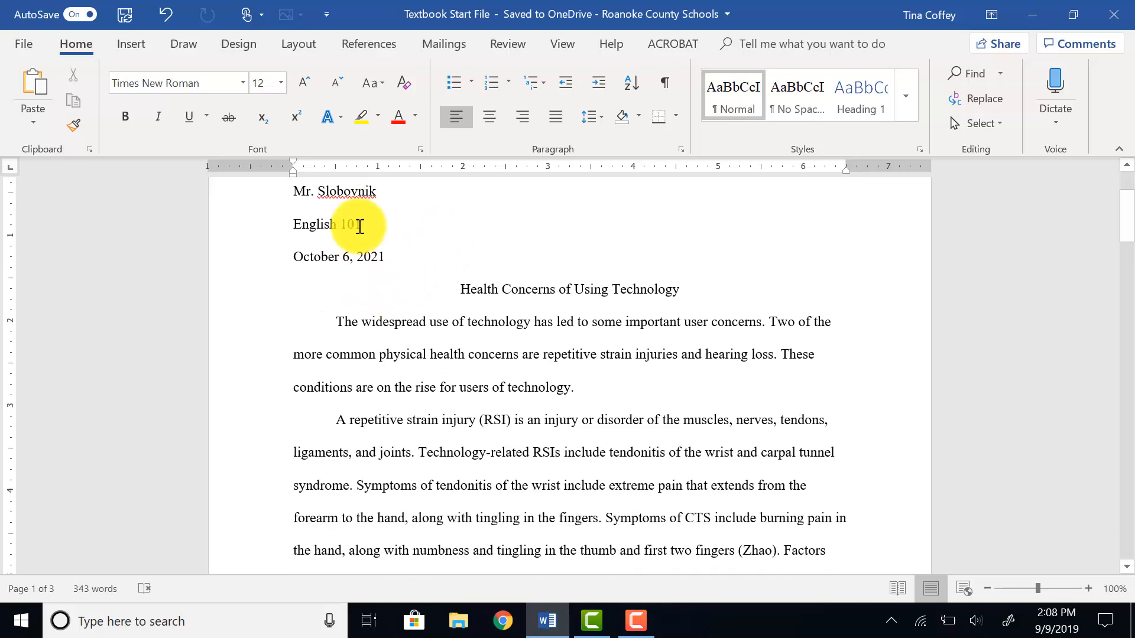
{"action": "scroll", "coordinate": [469, 362], "scroll_direction": "down", "scroll_amount": 9}
{"action": "scroll", "coordinate": [473, 358], "scroll_direction": "up", "scroll_amount": 9}
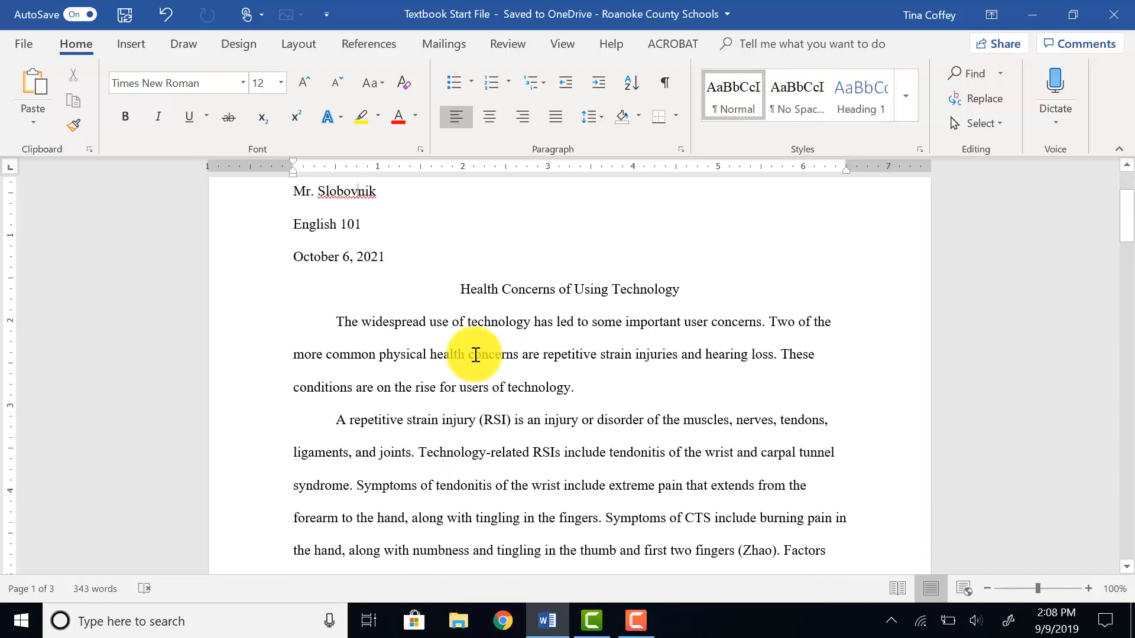
{"action": "scroll", "coordinate": [309, 299], "scroll_direction": "up", "scroll_amount": 3}
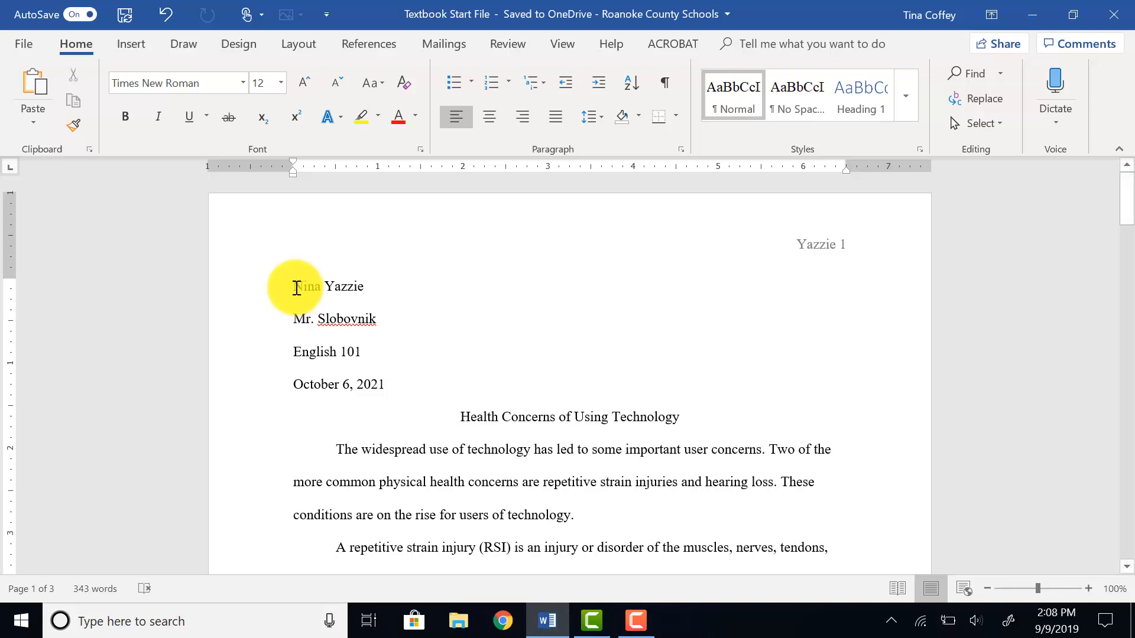
{"action": "left_click", "coordinate": [510, 49]}
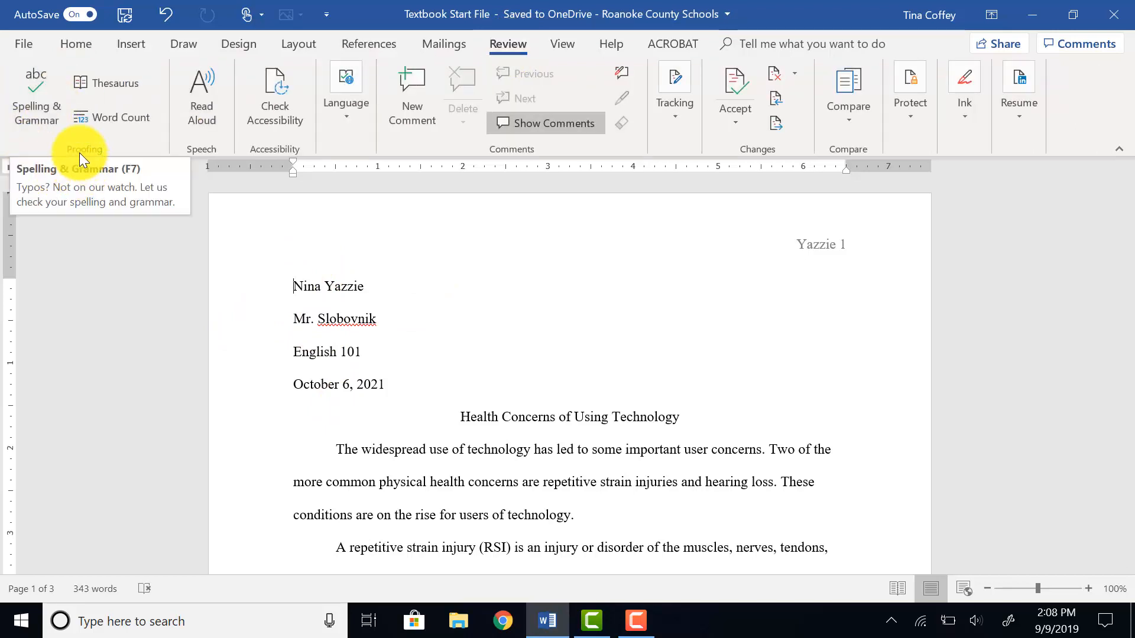
{"action": "left_click", "coordinate": [33, 102]}
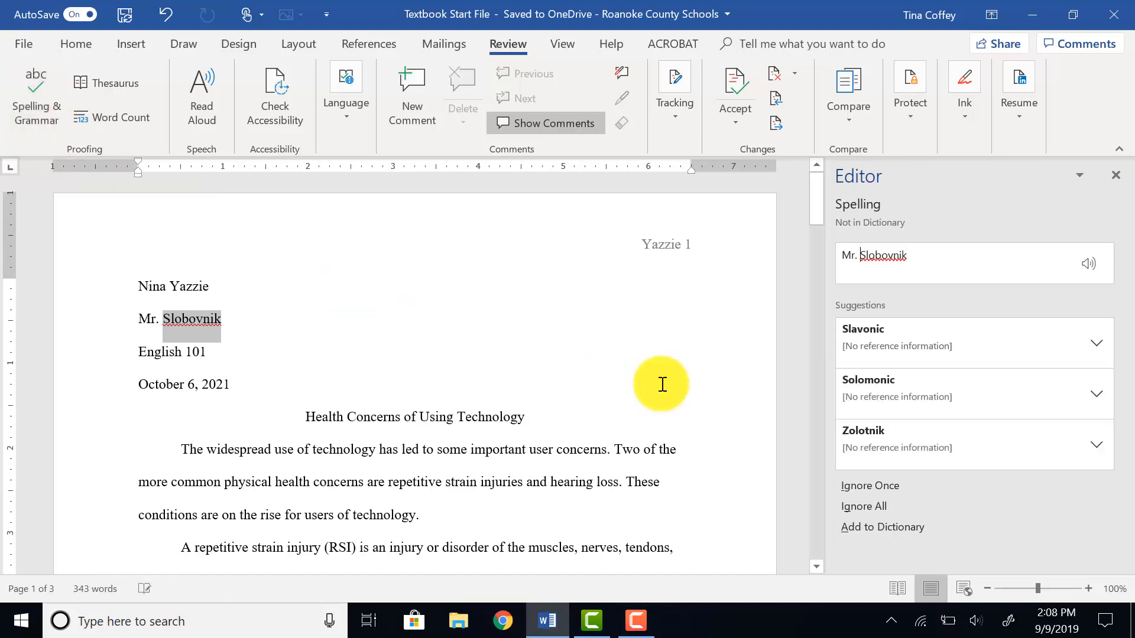
{"action": "left_click", "coordinate": [873, 491]}
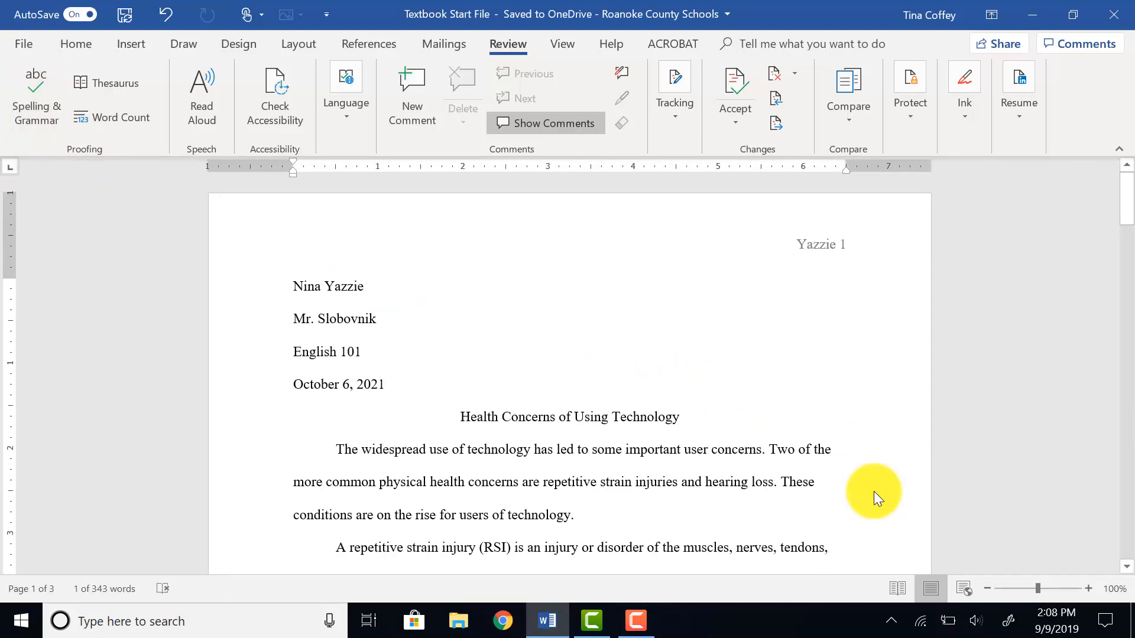
{"action": "left_click", "coordinate": [572, 360]}
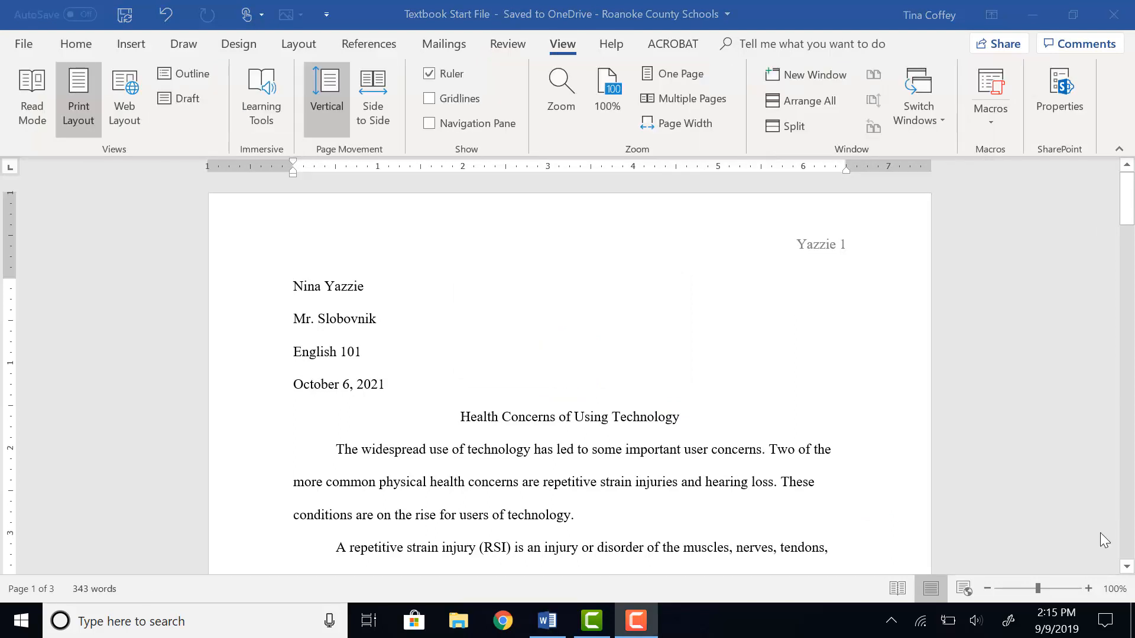
{"action": "left_click", "coordinate": [77, 45]}
{"action": "scroll", "coordinate": [588, 339], "scroll_direction": "down", "scroll_amount": 2}
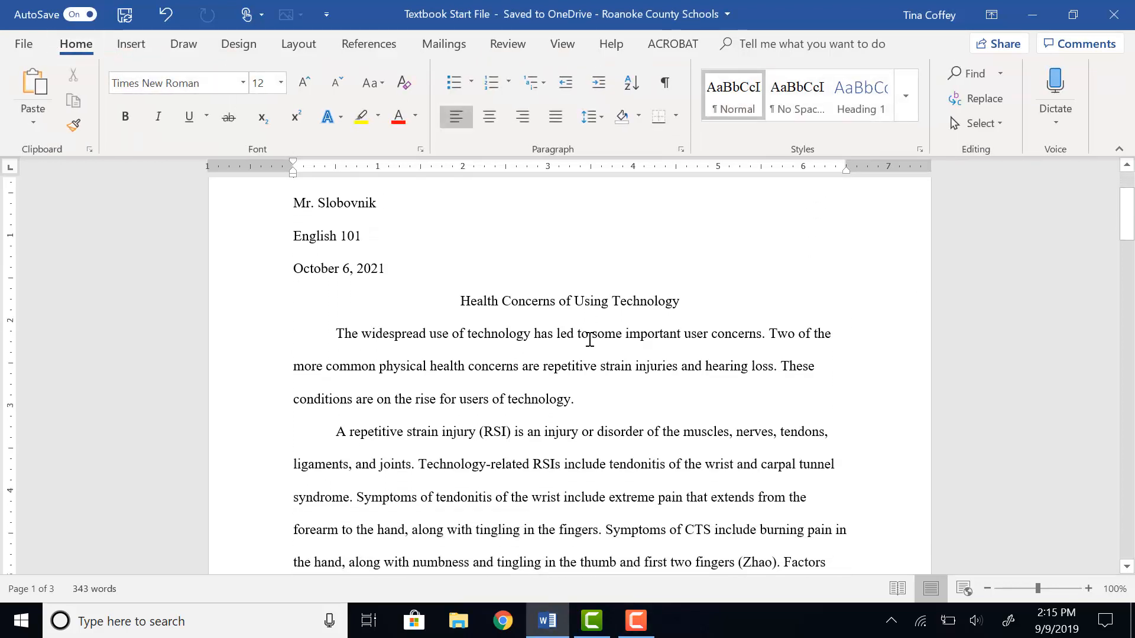
{"action": "scroll", "coordinate": [588, 338], "scroll_direction": "down", "scroll_amount": 3}
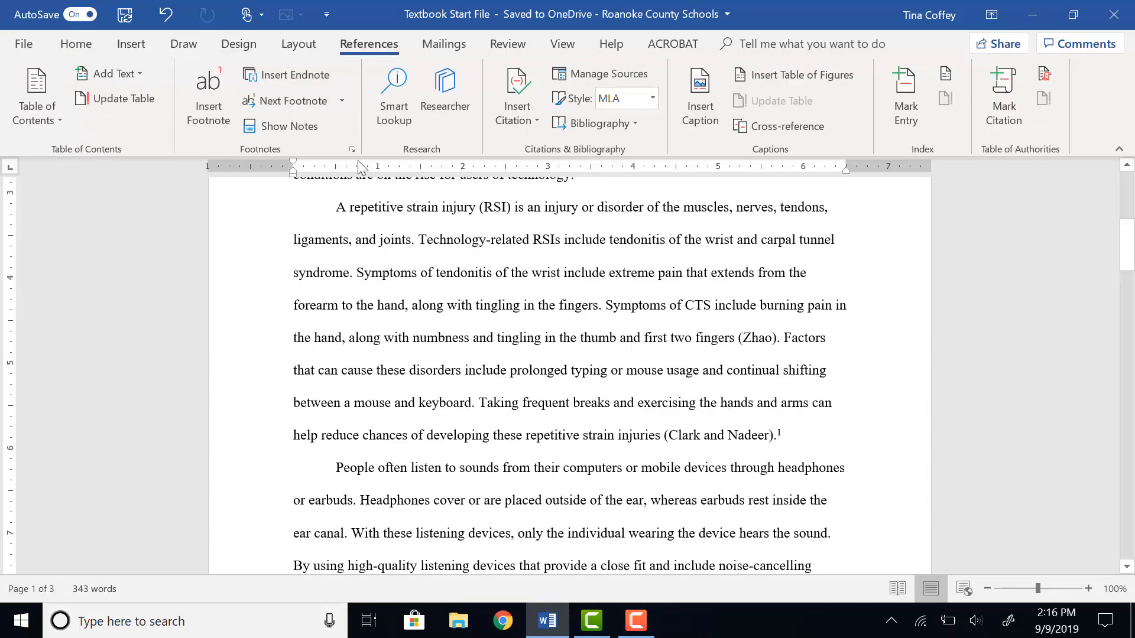
{"action": "left_click", "coordinate": [496, 44]}
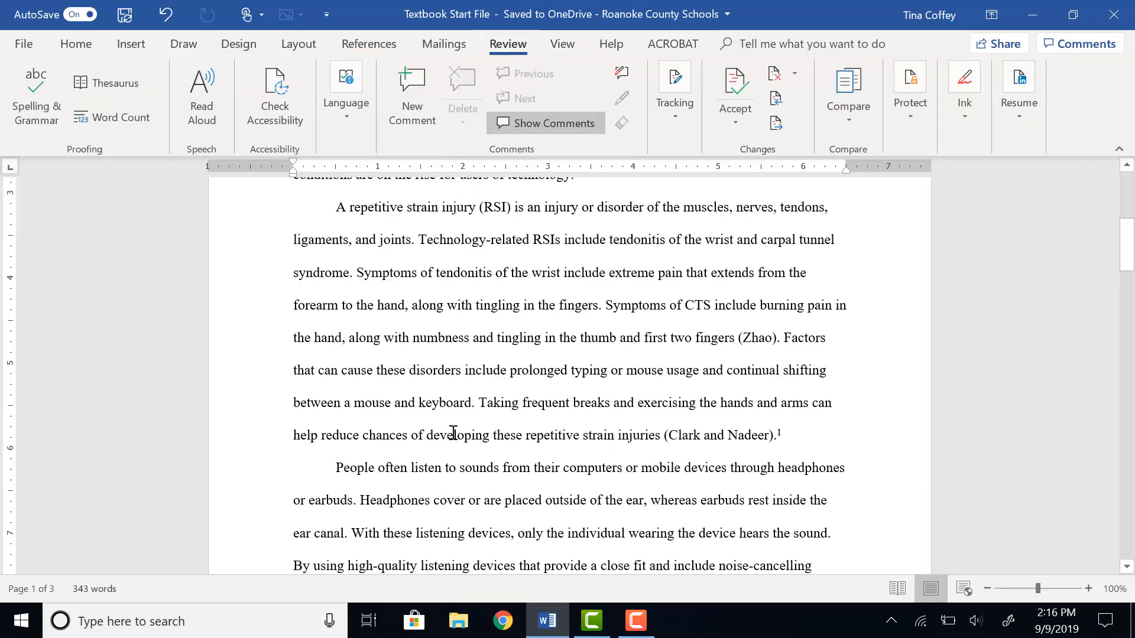
Add a comment 'Let's cover the hand and arm exercises in our brochure for patients.' on the sentence about frequent breaks.
{"action": "scroll", "coordinate": [464, 420], "scroll_direction": "down", "scroll_amount": 4}
{"action": "scroll", "coordinate": [475, 408], "scroll_direction": "up", "scroll_amount": 5}
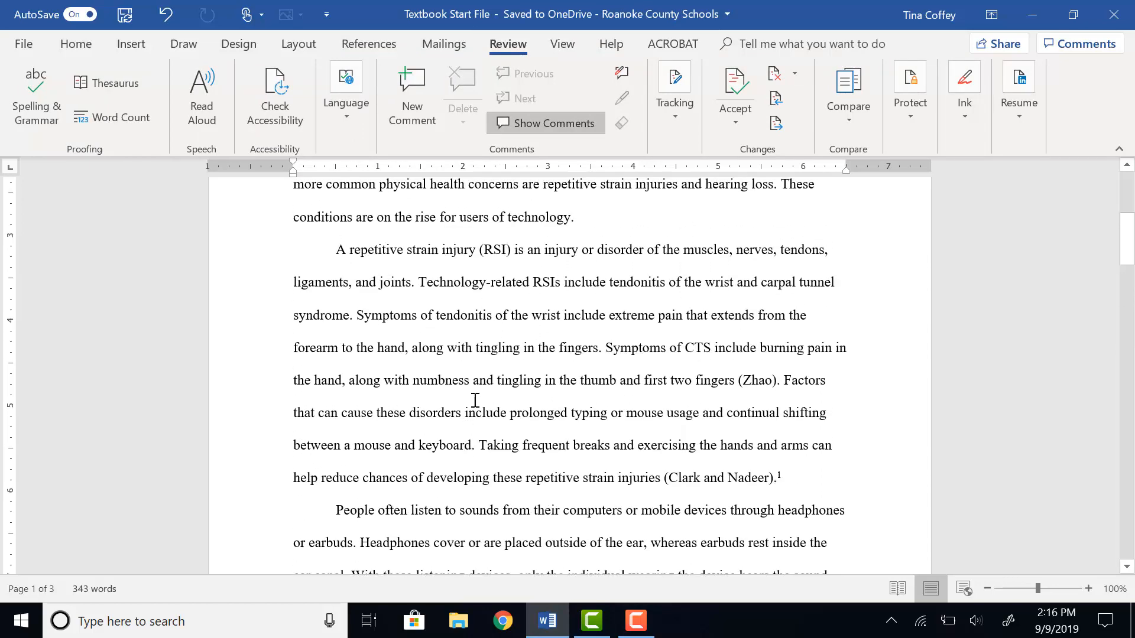
{"action": "scroll", "coordinate": [499, 393], "scroll_direction": "up", "scroll_amount": 3}
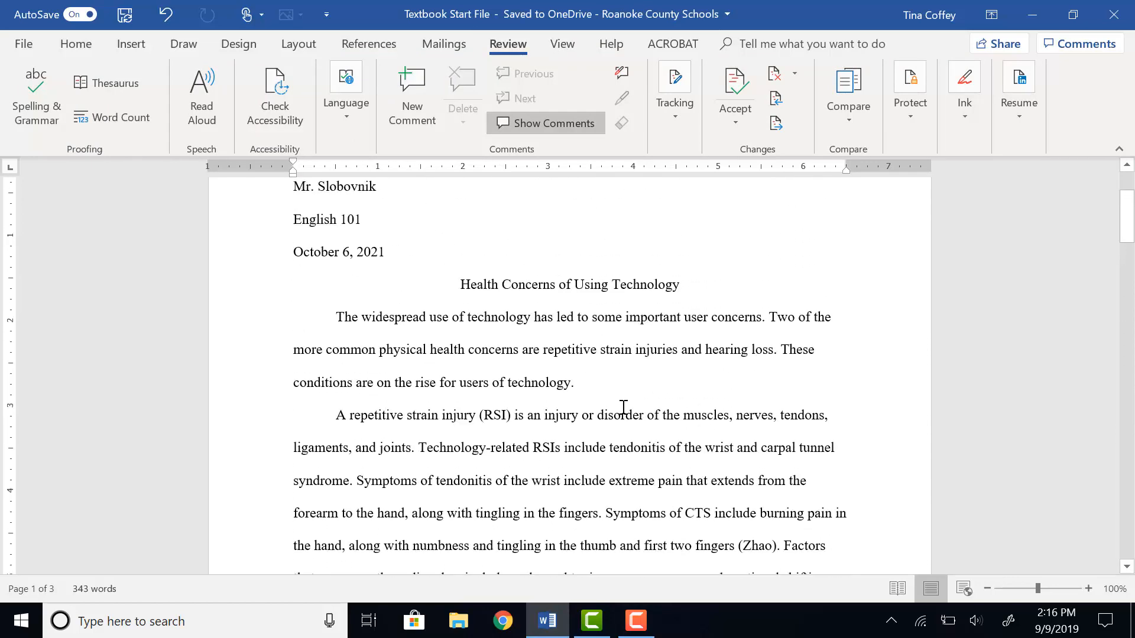
{"action": "scroll", "coordinate": [624, 408], "scroll_direction": "down", "scroll_amount": 4}
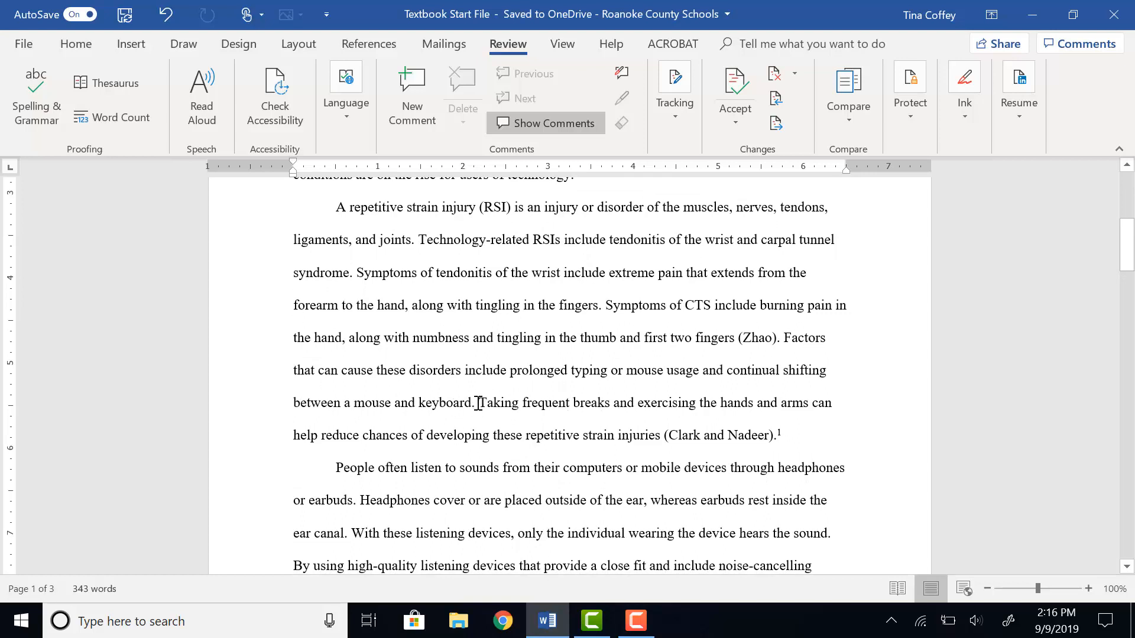
{"action": "left_click_drag", "start_coordinate": [479, 403], "coordinate": [789, 437]}
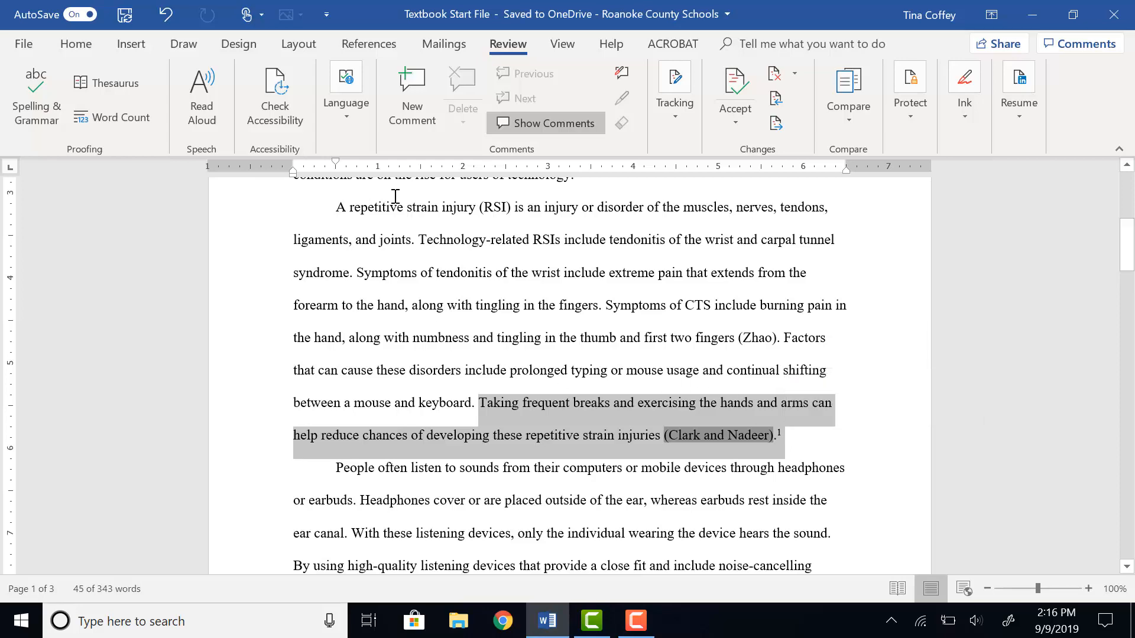
{"action": "left_click", "coordinate": [403, 112]}
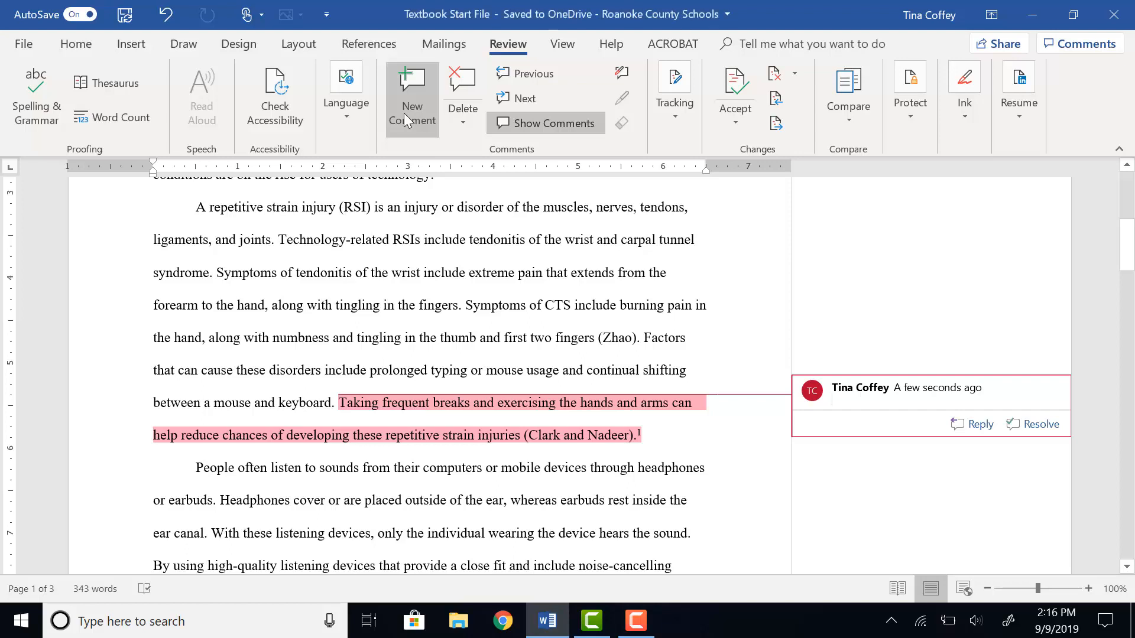
{"action": "type", "text": "Let's c"}
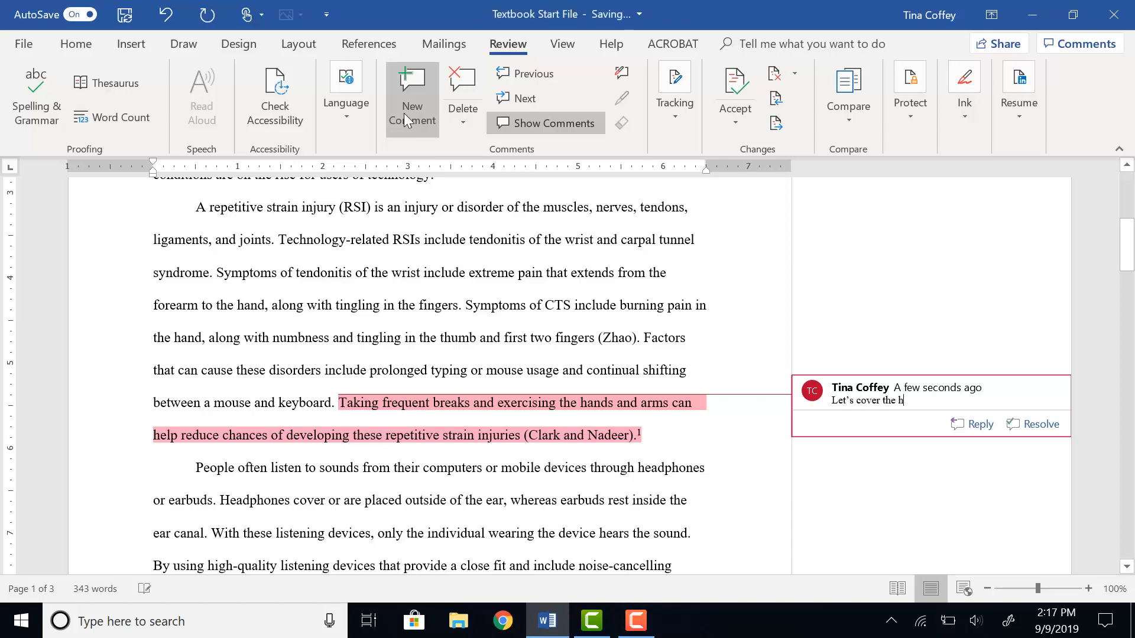
{"action": "type", "text": "over the hand and arm exercises in our brochure for patients."}
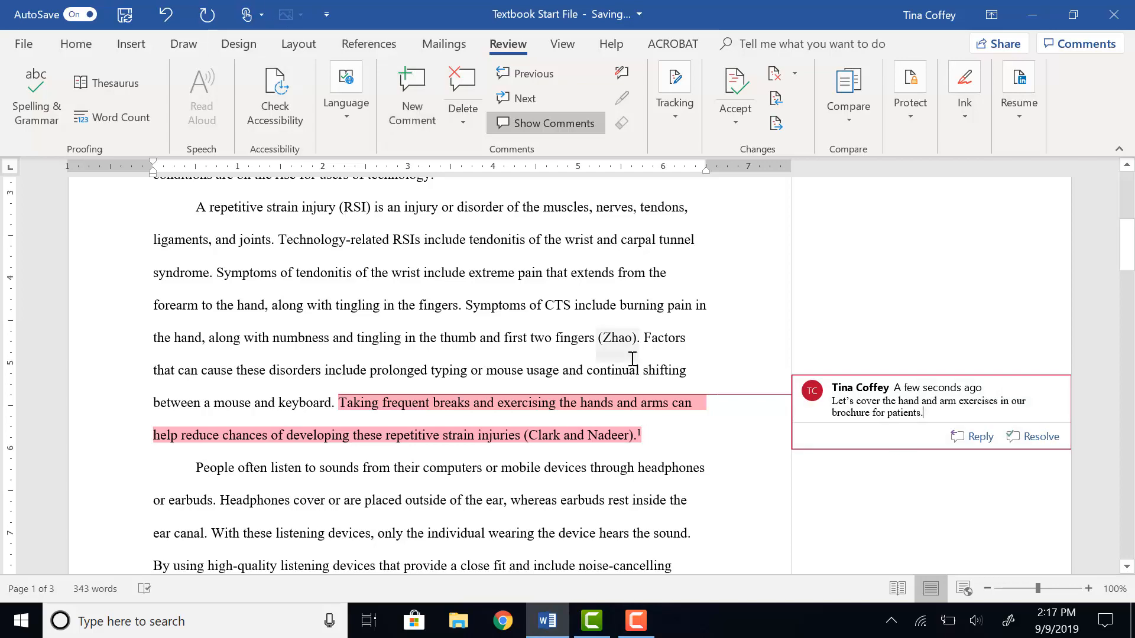
Add a comment 'Let's stress this point in our brochure for patients.' on the lower-volumes sentence, excluding its citation.
{"action": "scroll", "coordinate": [515, 385], "scroll_direction": "down", "scroll_amount": 5}
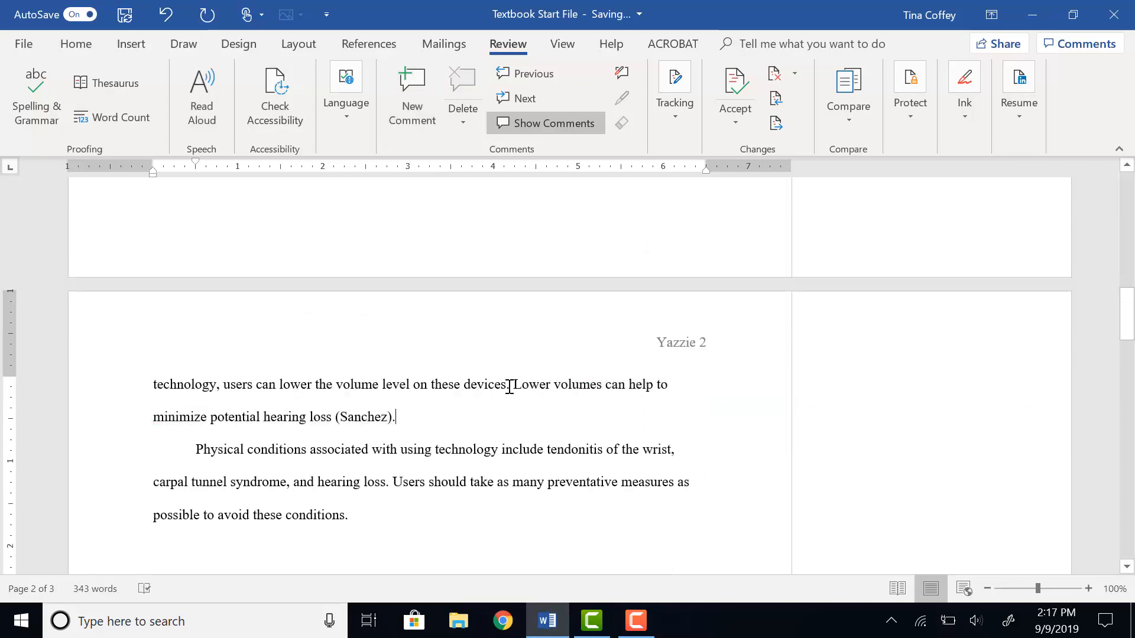
{"action": "left_click_drag", "start_coordinate": [513, 384], "coordinate": [520, 413]}
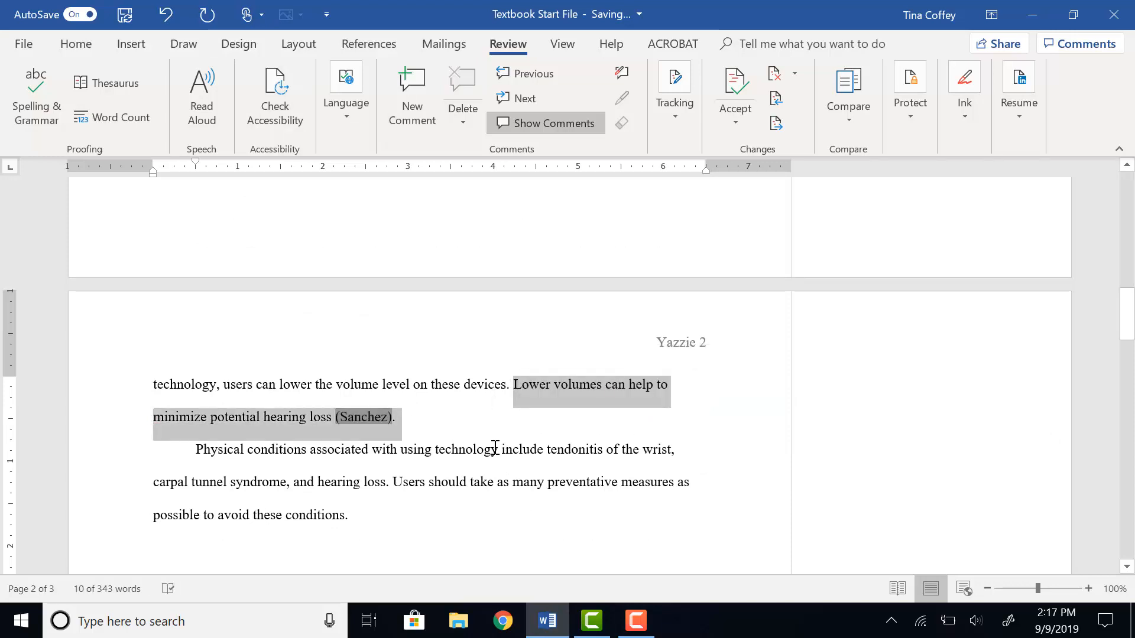
{"action": "left_click", "coordinate": [426, 435]}
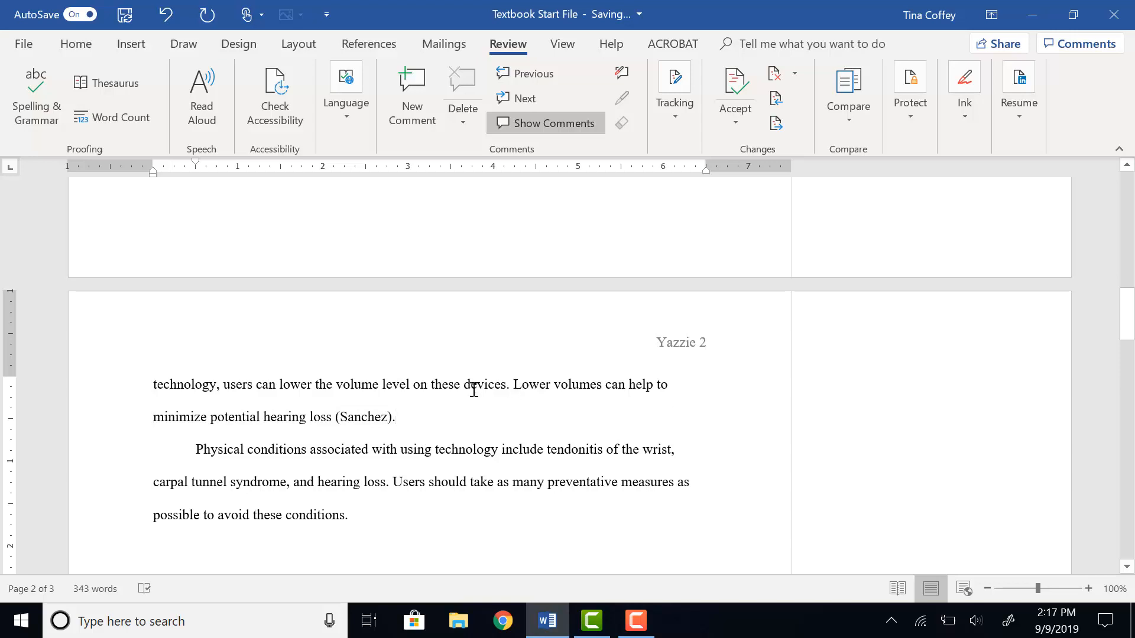
{"action": "left_click_drag", "start_coordinate": [513, 384], "coordinate": [332, 418]}
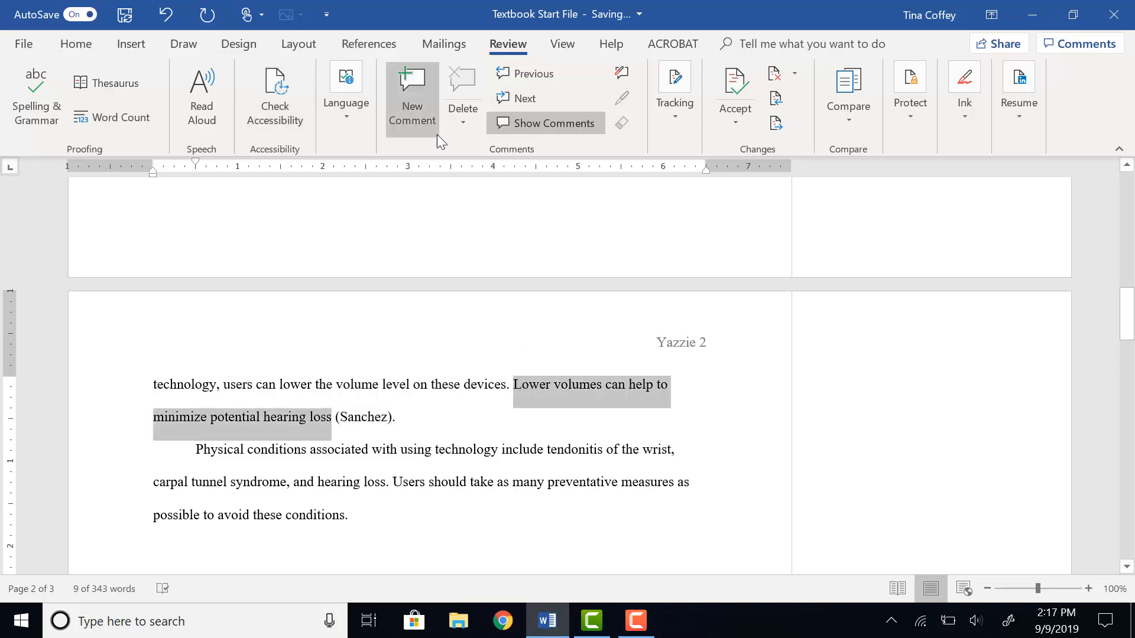
{"action": "left_click", "coordinate": [391, 130]}
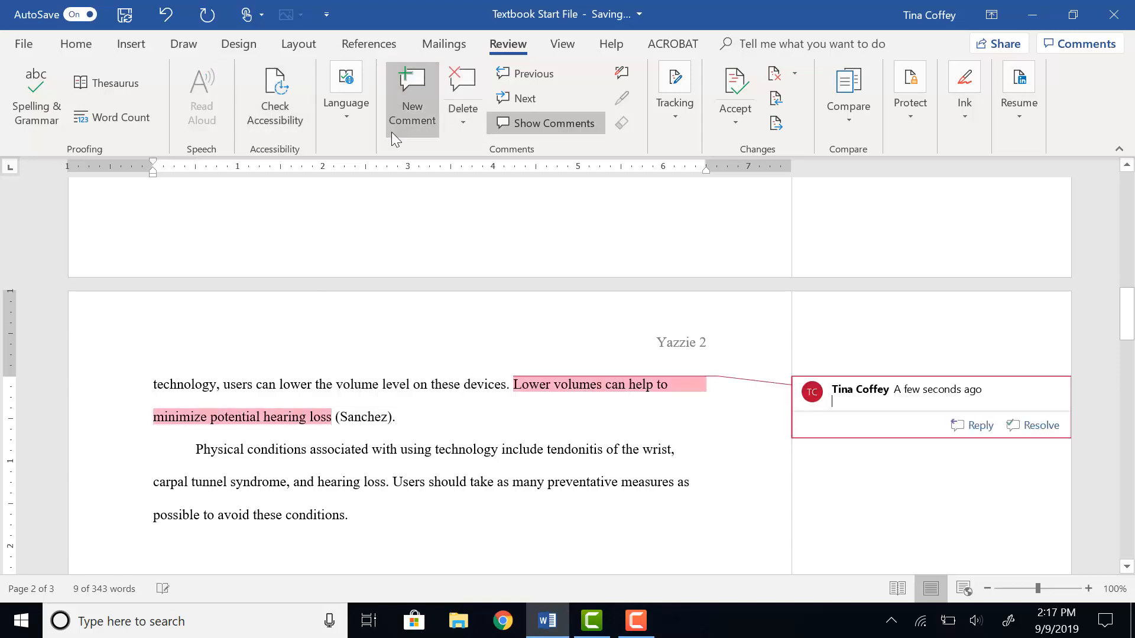
{"action": "type", "text": "Let's stress this point in our brochure for patients."}
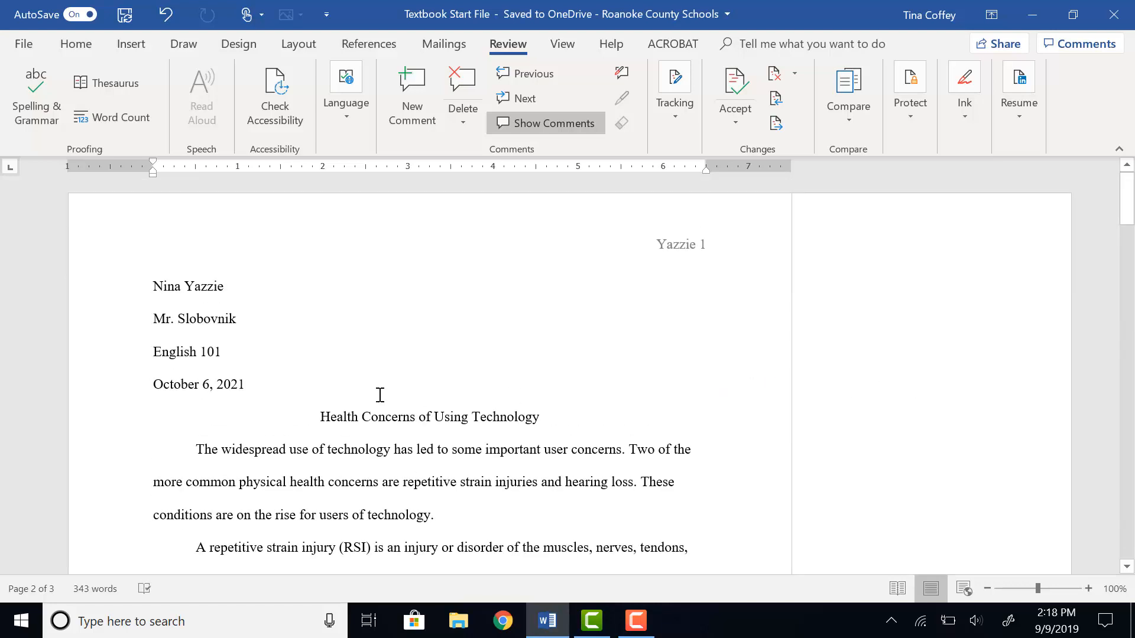
Step through the document's comments from the beginning.
{"action": "left_click", "coordinate": [314, 391]}
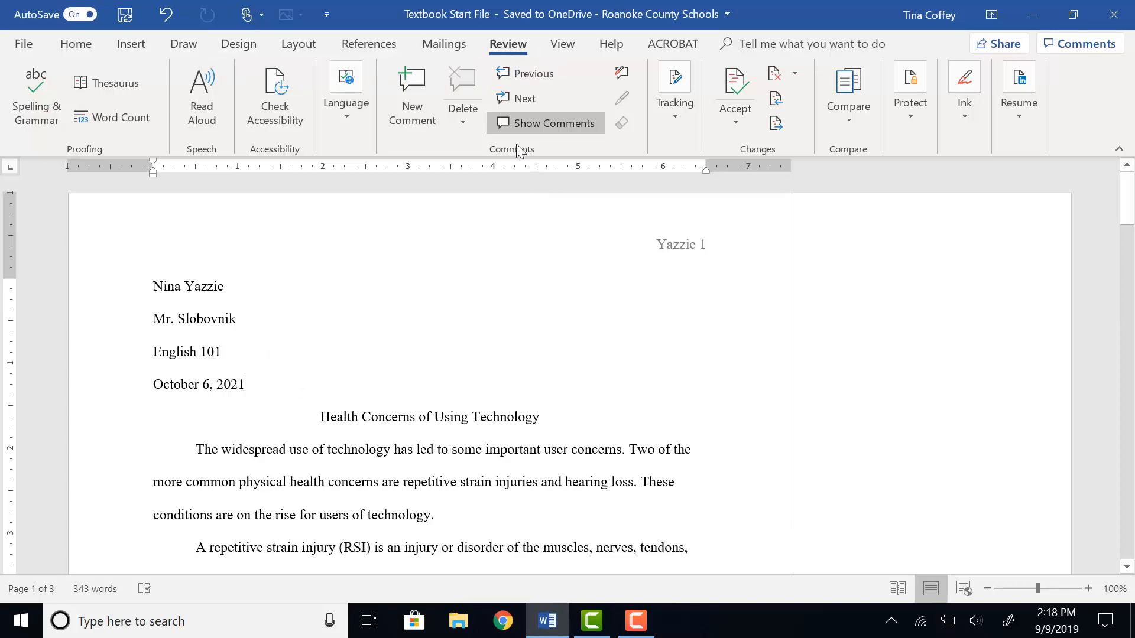
{"action": "left_click", "coordinate": [520, 104]}
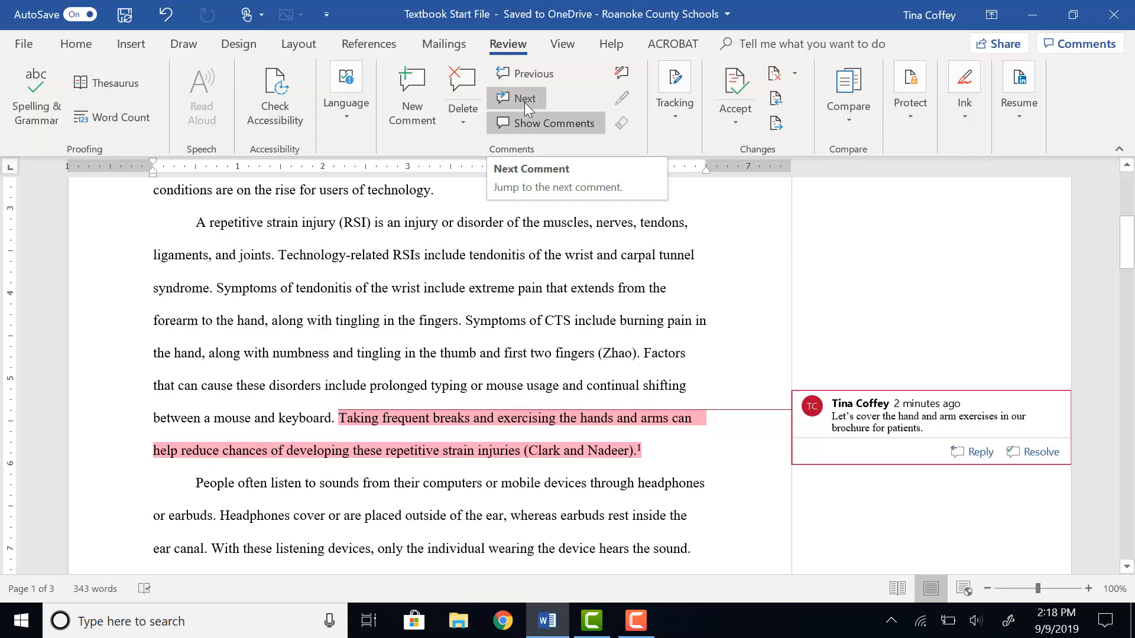
{"action": "left_click", "coordinate": [526, 107]}
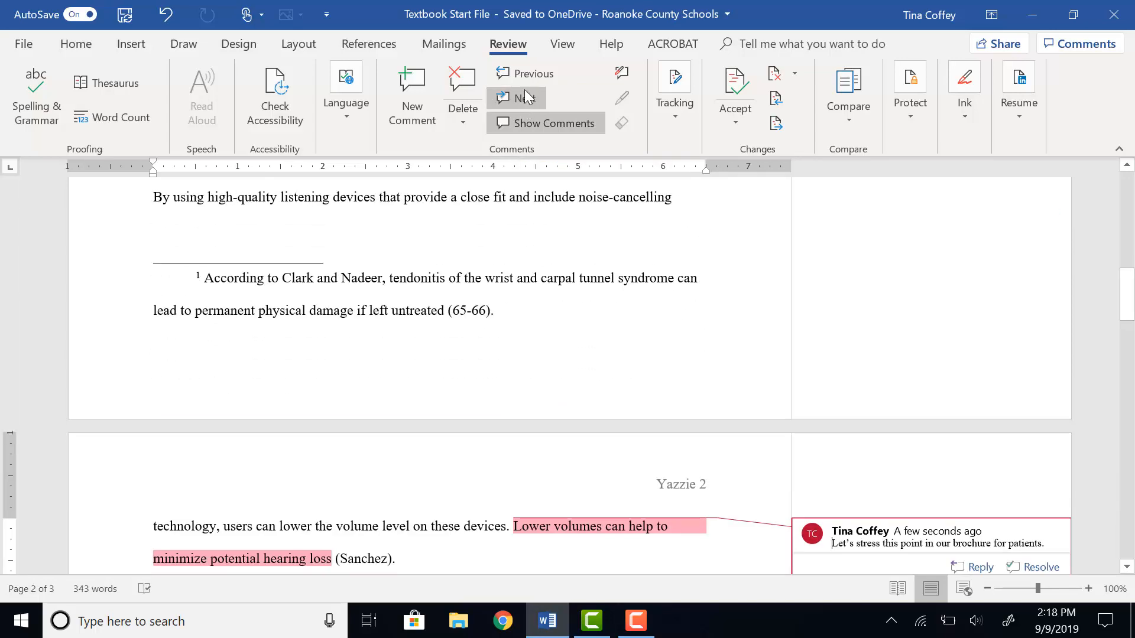
Edit the hand and arm exercises comment to insert 'of' after 'cover'.
{"action": "left_click", "coordinate": [523, 81]}
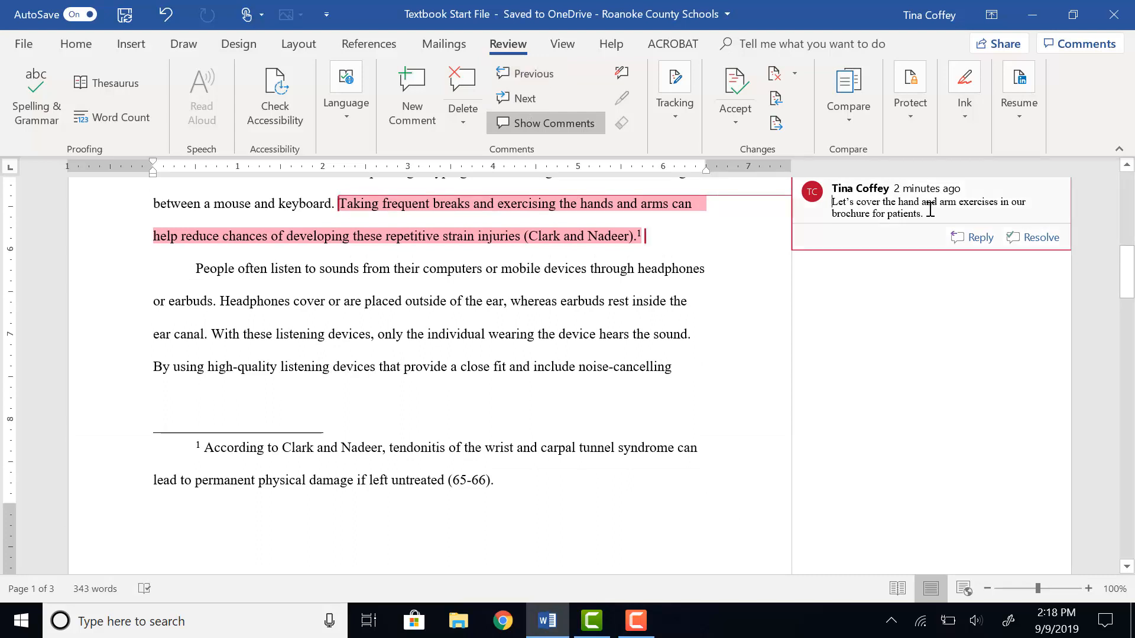
{"action": "left_click", "coordinate": [883, 203]}
{"action": "type", "text": "of"}
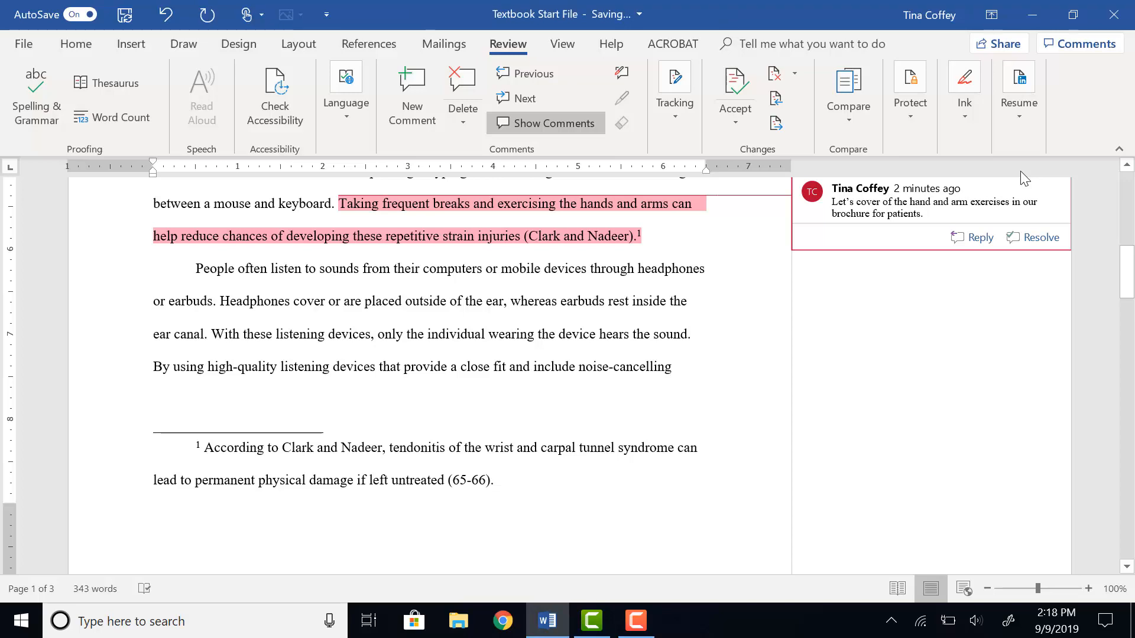
Hide the comments and then show them alongside the document again.
{"action": "left_click", "coordinate": [538, 125]}
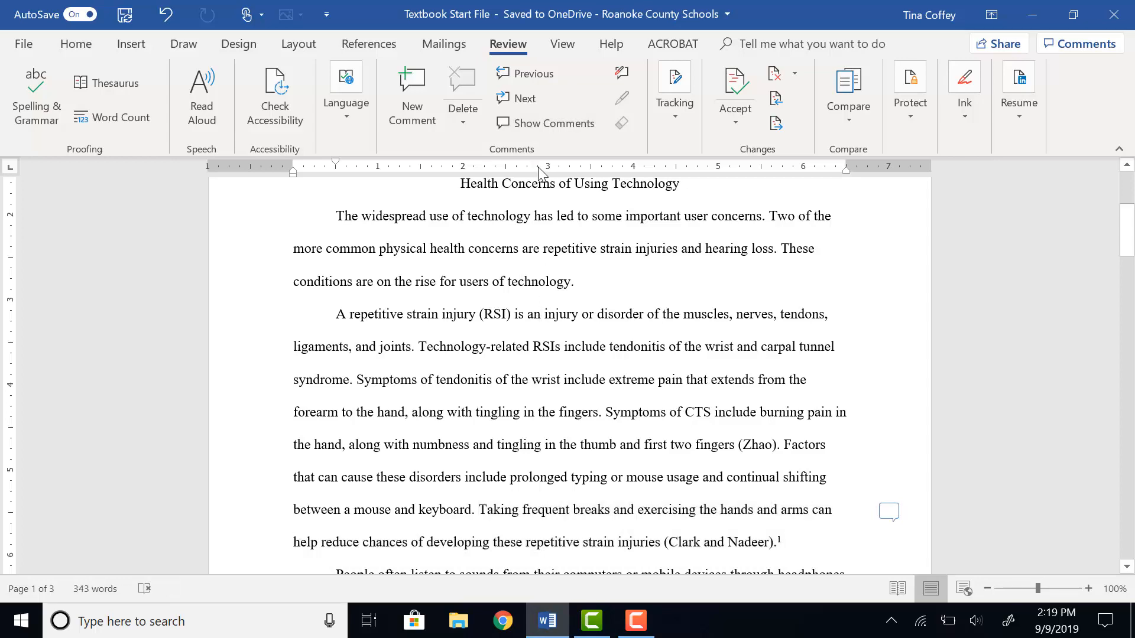
{"action": "left_click", "coordinate": [548, 123]}
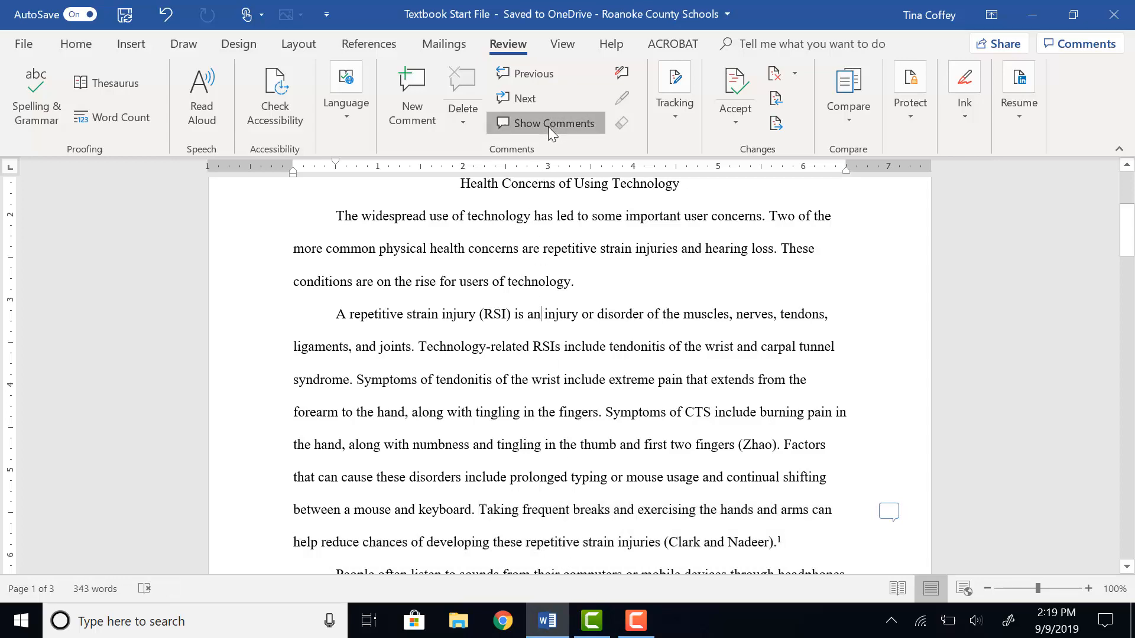
{"action": "left_click", "coordinate": [548, 127]}
{"action": "left_click", "coordinate": [553, 126]}
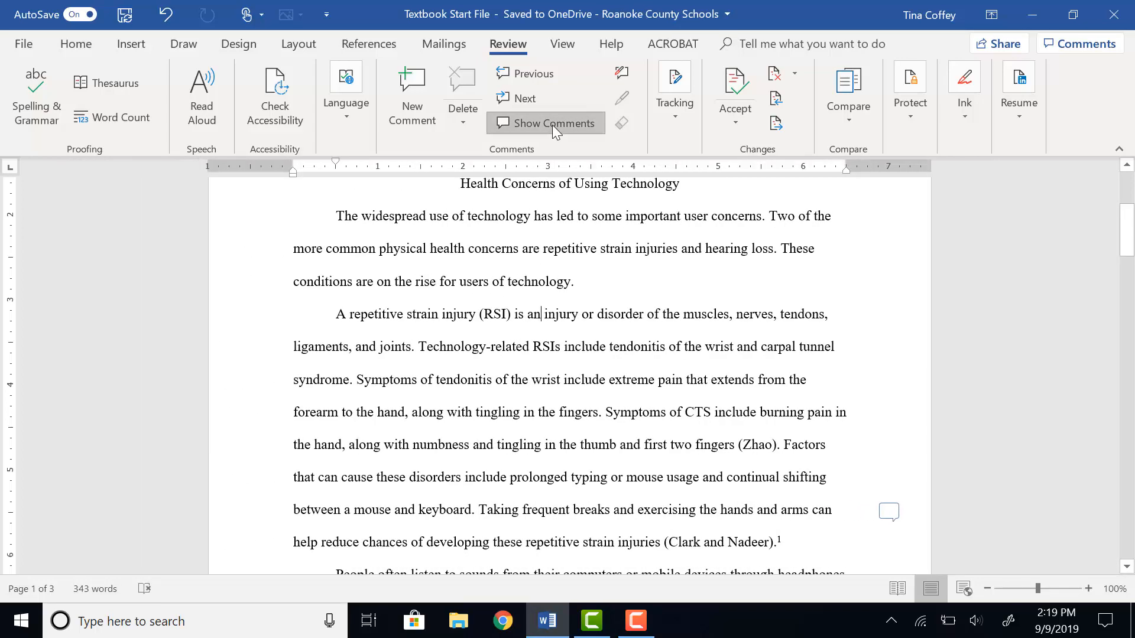
{"action": "left_click", "coordinate": [553, 125]}
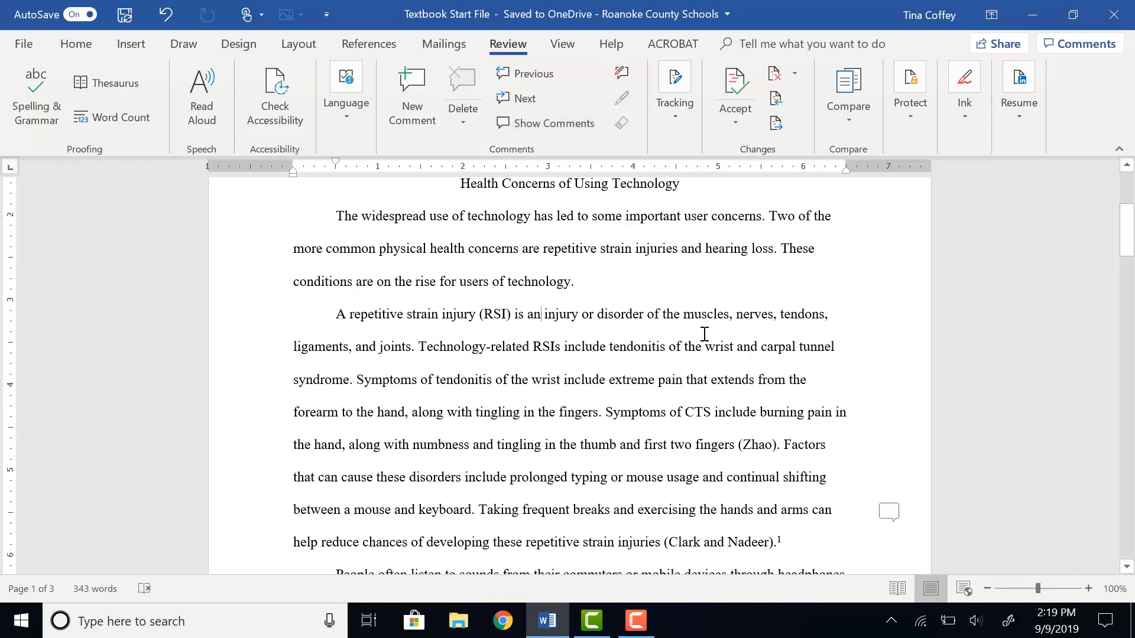
{"action": "left_click", "coordinate": [519, 123]}
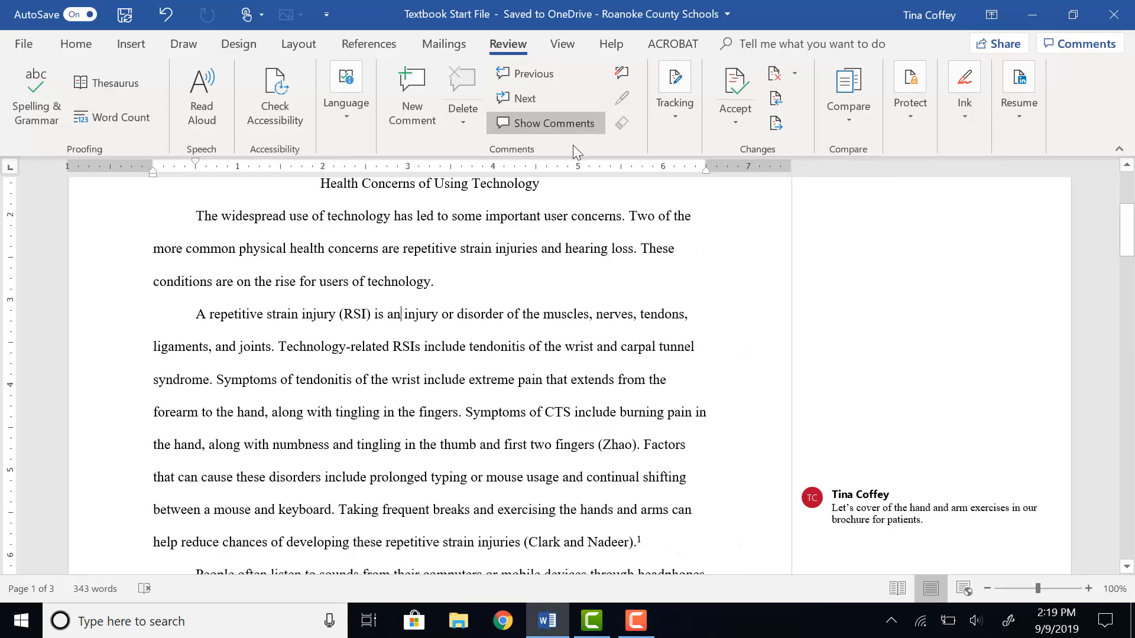
Reply to the hand and arm exercises comment with 'Excellent idea!'.
{"action": "scroll", "coordinate": [976, 383], "scroll_direction": "down", "scroll_amount": 3}
{"action": "left_click", "coordinate": [978, 374]}
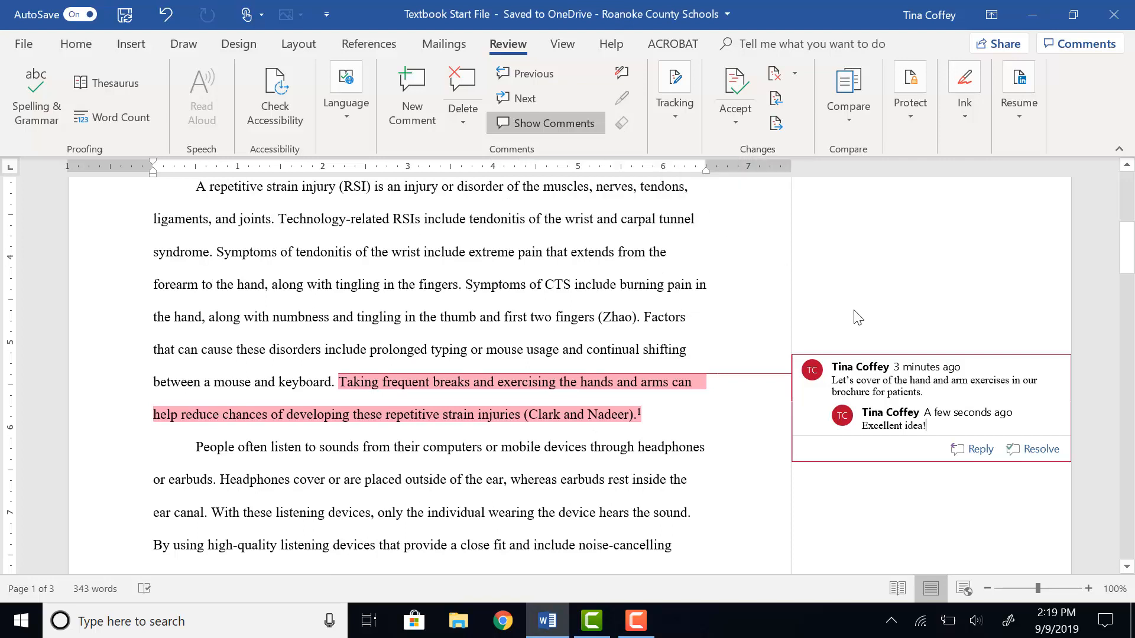
Delete the hand and arm exercises comment, then delete all comments in the document.
{"action": "triple_click", "coordinate": [869, 375]}
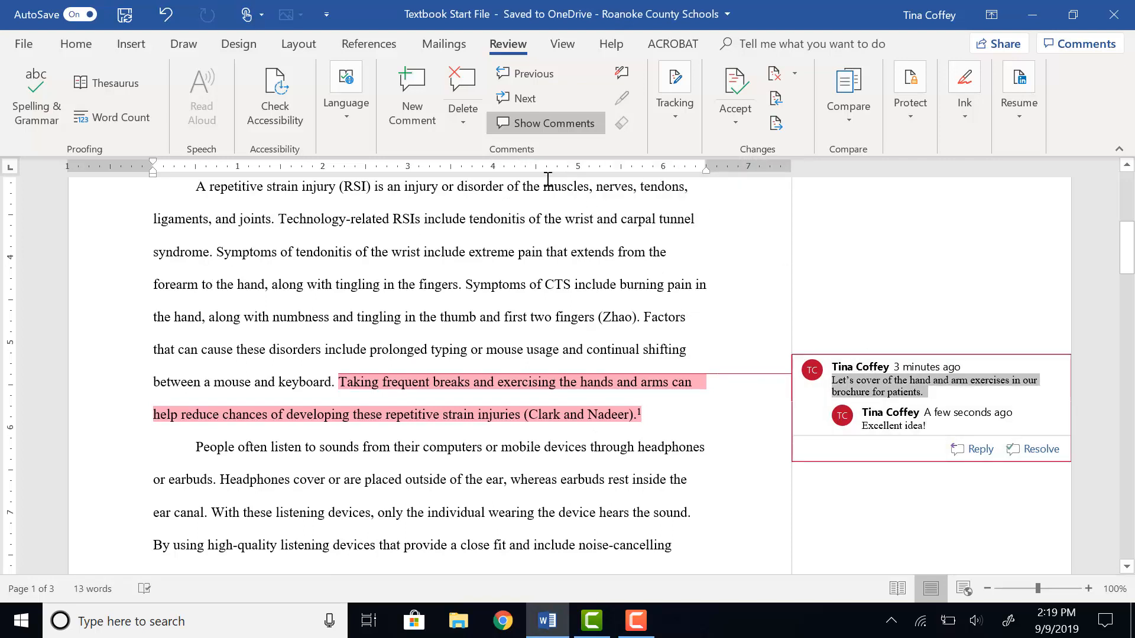
{"action": "left_click", "coordinate": [460, 111]}
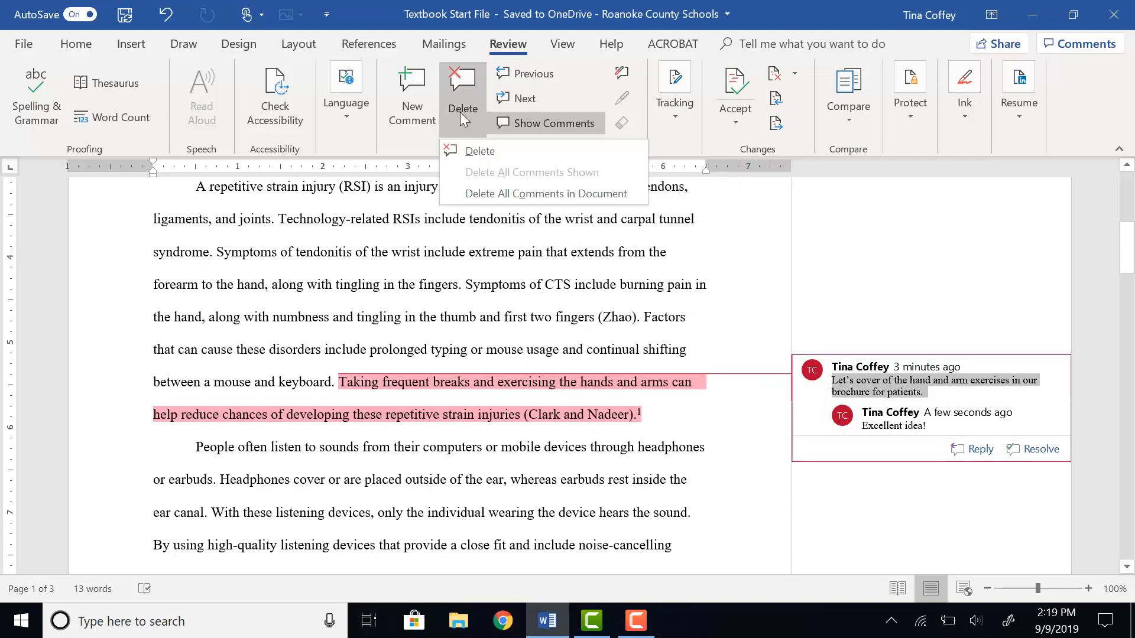
{"action": "left_click", "coordinate": [475, 151]}
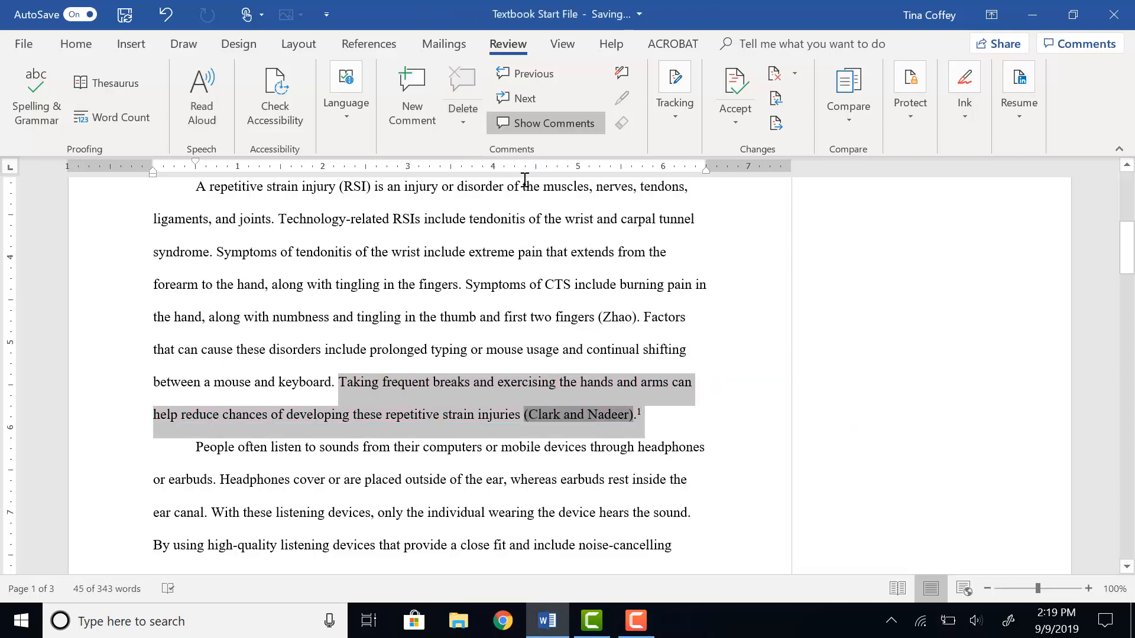
{"action": "left_click", "coordinate": [453, 126]}
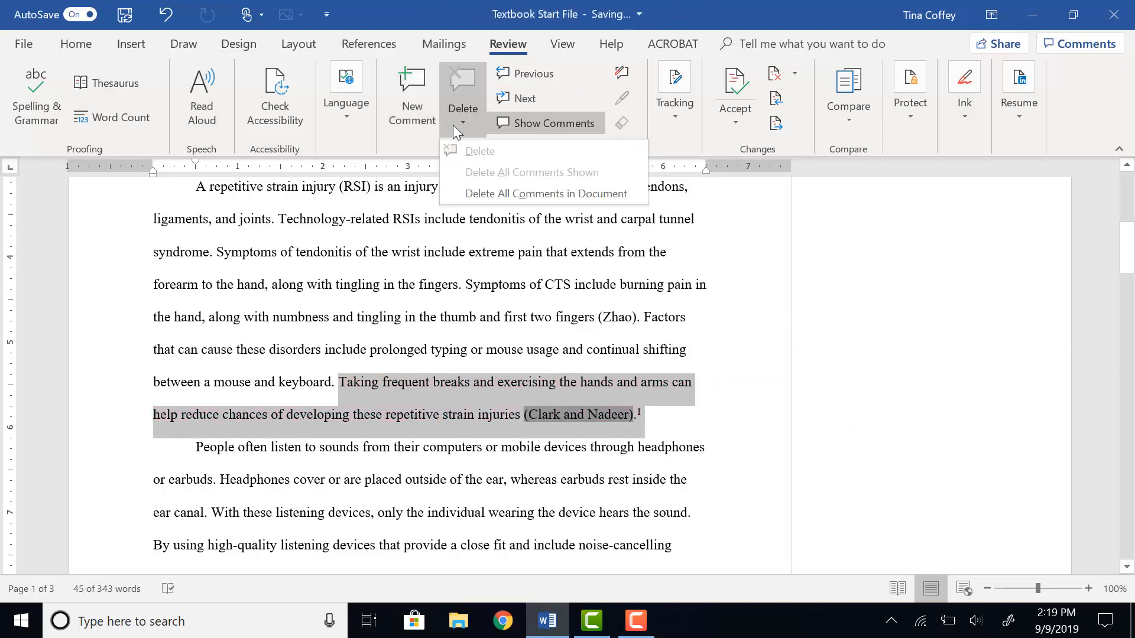
{"action": "left_click", "coordinate": [490, 193]}
{"action": "scroll", "coordinate": [580, 334], "scroll_direction": "down", "scroll_amount": 7}
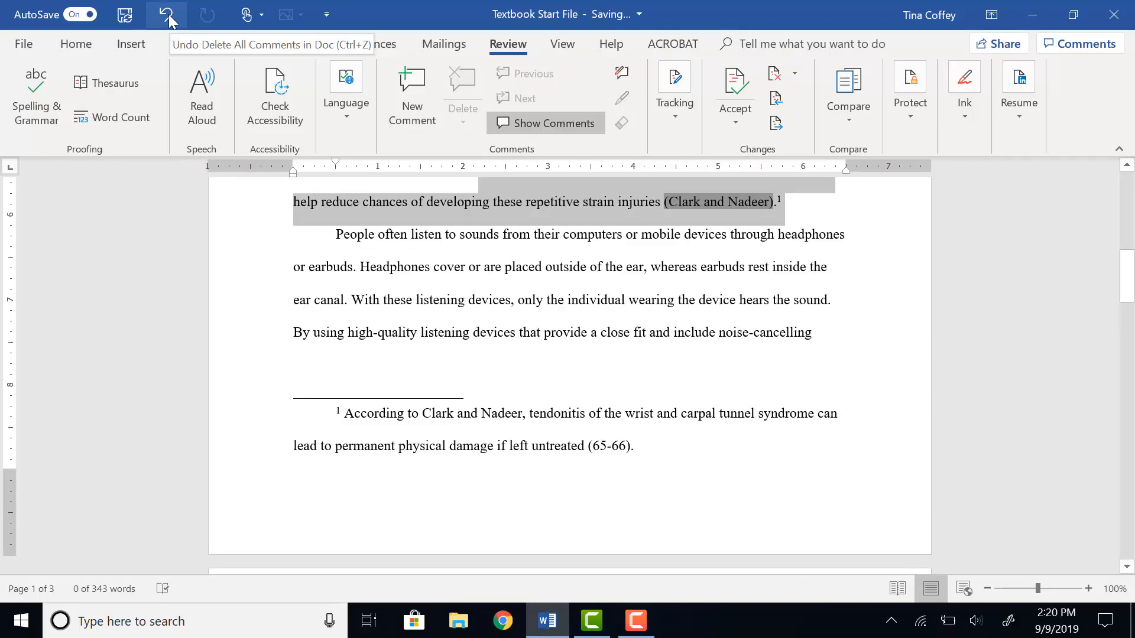
Undo the comment deletions to restore the comment and its reply.
{"action": "left_click", "coordinate": [167, 16]}
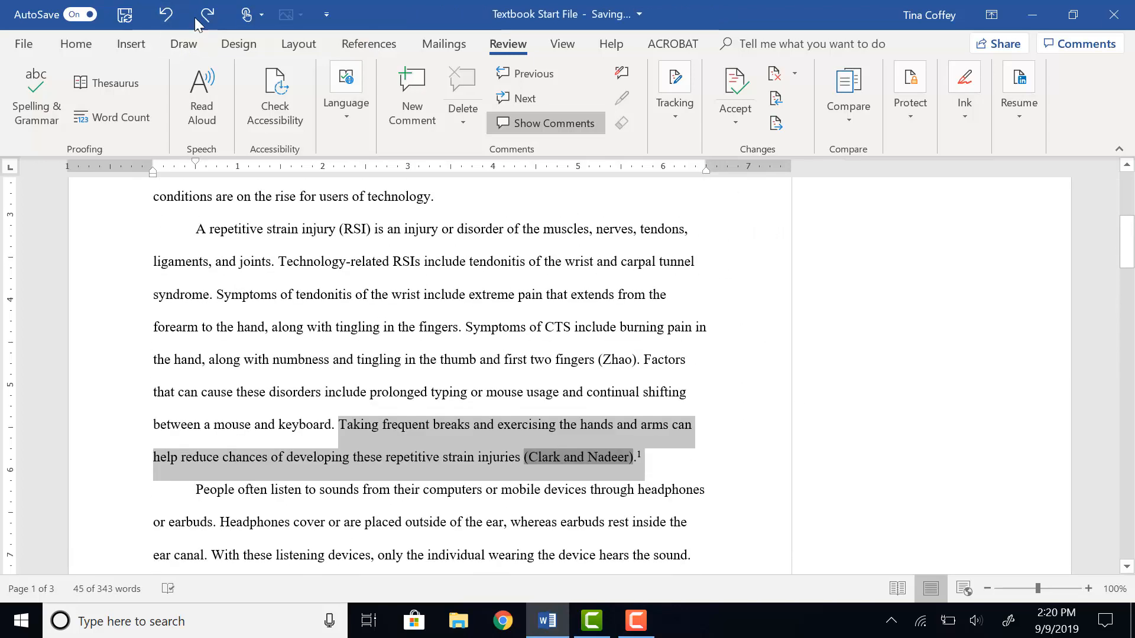
{"action": "left_click", "coordinate": [167, 16]}
{"action": "left_click", "coordinate": [166, 16]}
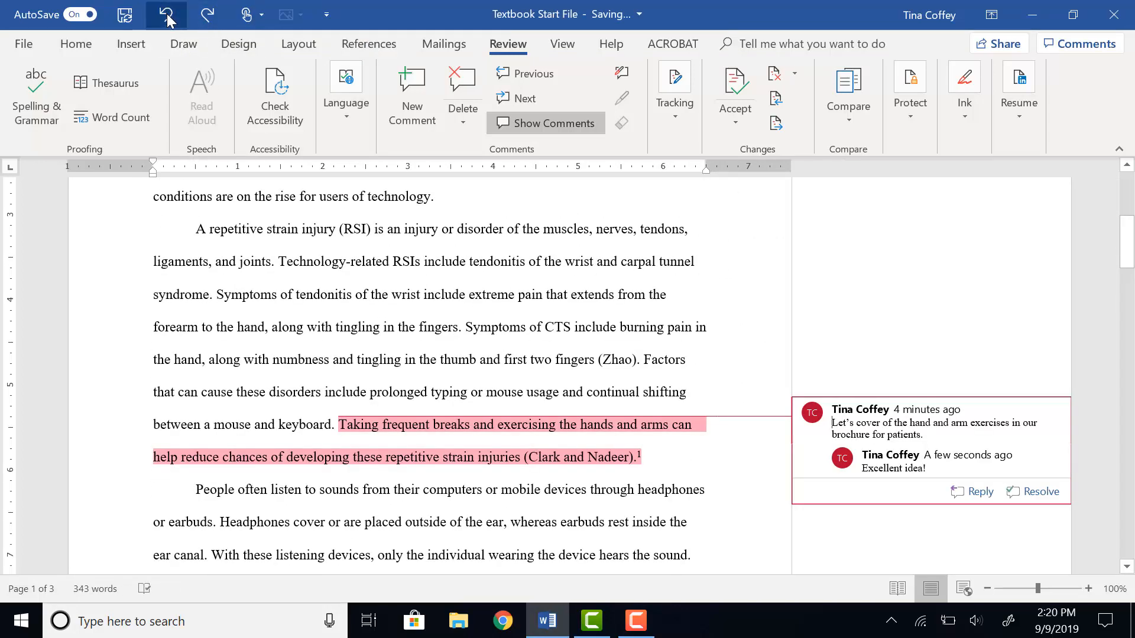
{"action": "left_click", "coordinate": [205, 15]}
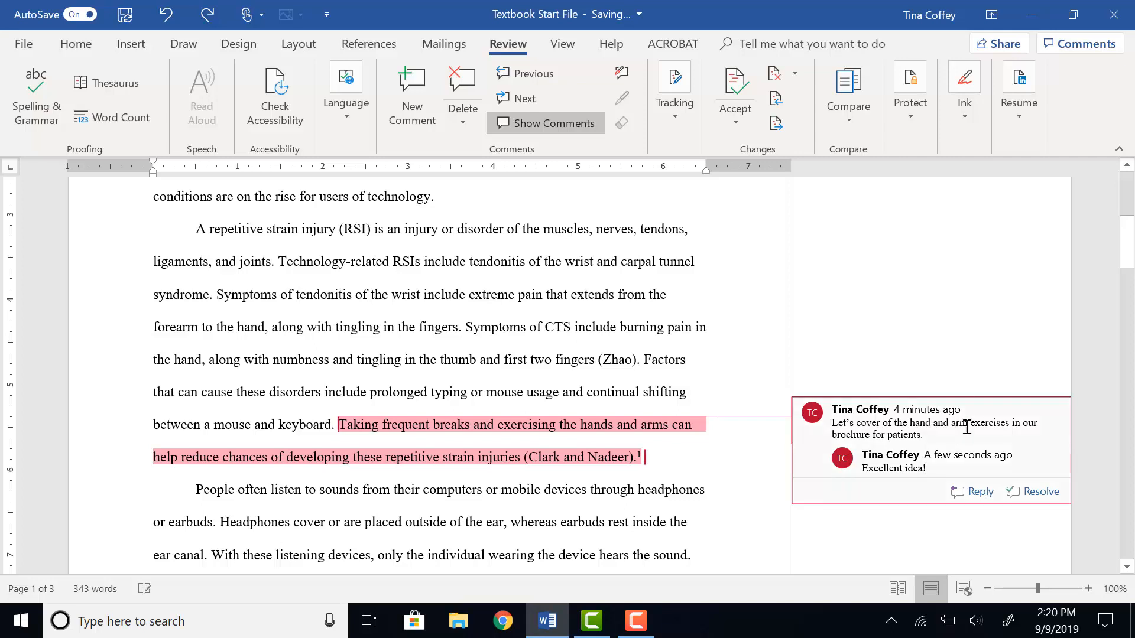
Resolve the hand and arm exercises comment thread.
{"action": "scroll", "coordinate": [980, 391], "scroll_direction": "down", "scroll_amount": 2}
{"action": "scroll", "coordinate": [980, 389], "scroll_direction": "down", "scroll_amount": 1}
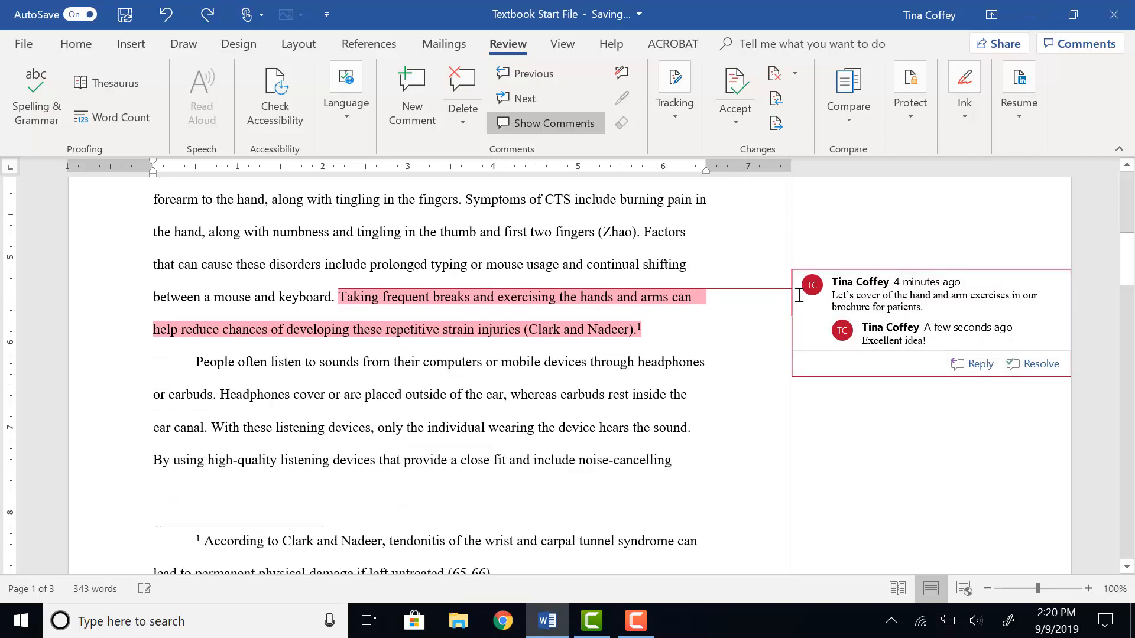
{"action": "left_click", "coordinate": [1041, 368]}
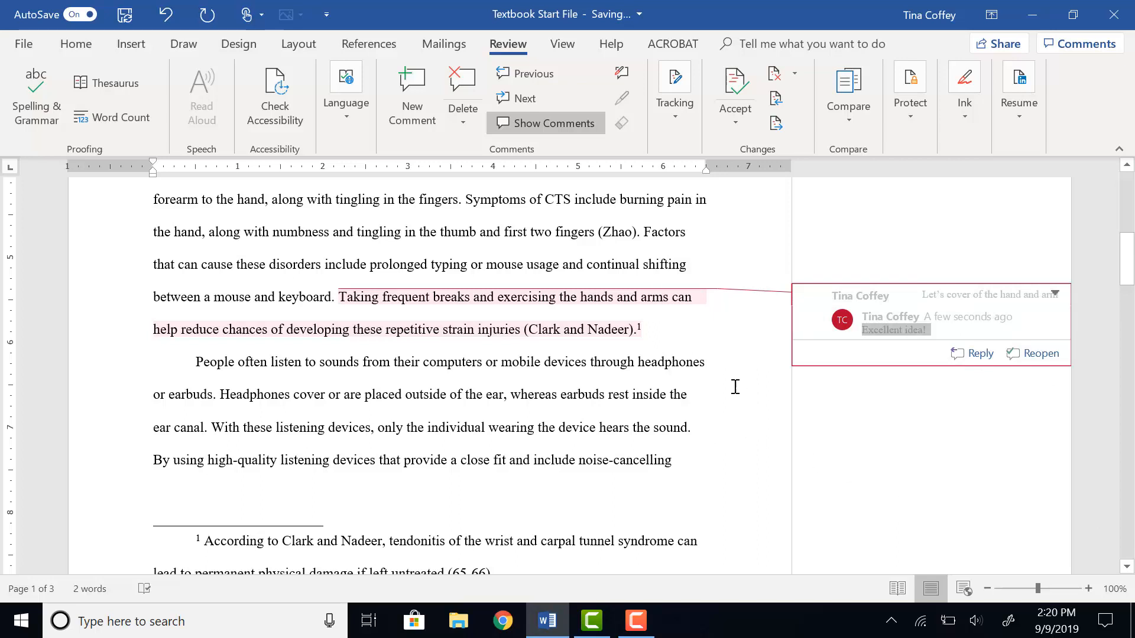
Delete all comments in the document.
{"action": "left_click", "coordinate": [464, 118]}
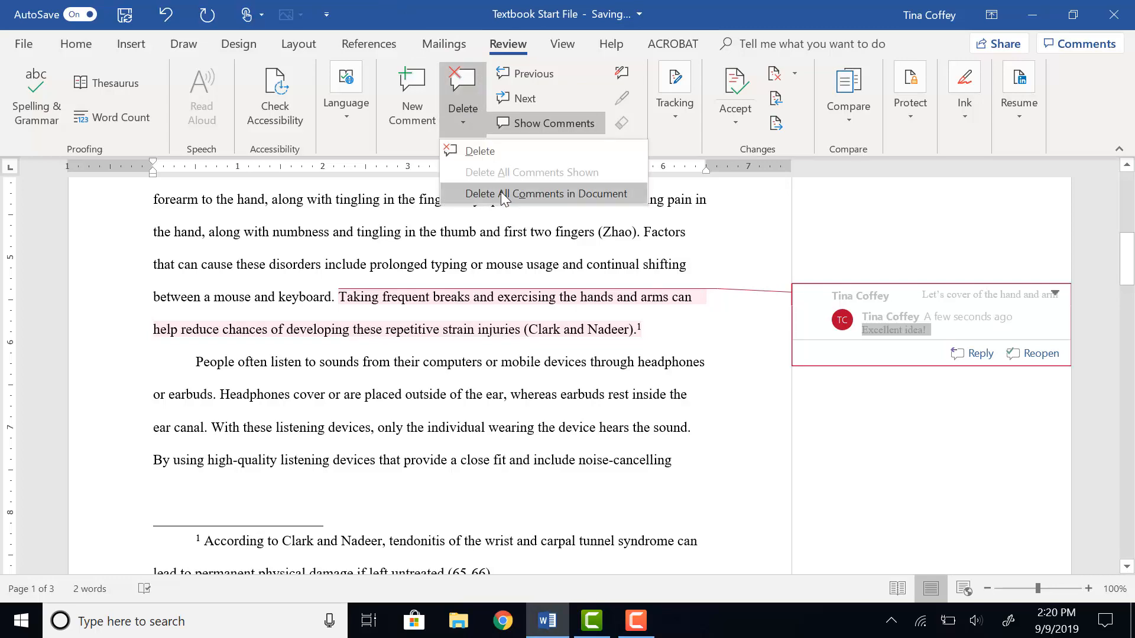
{"action": "left_click", "coordinate": [504, 198]}
{"action": "left_click", "coordinate": [877, 372]}
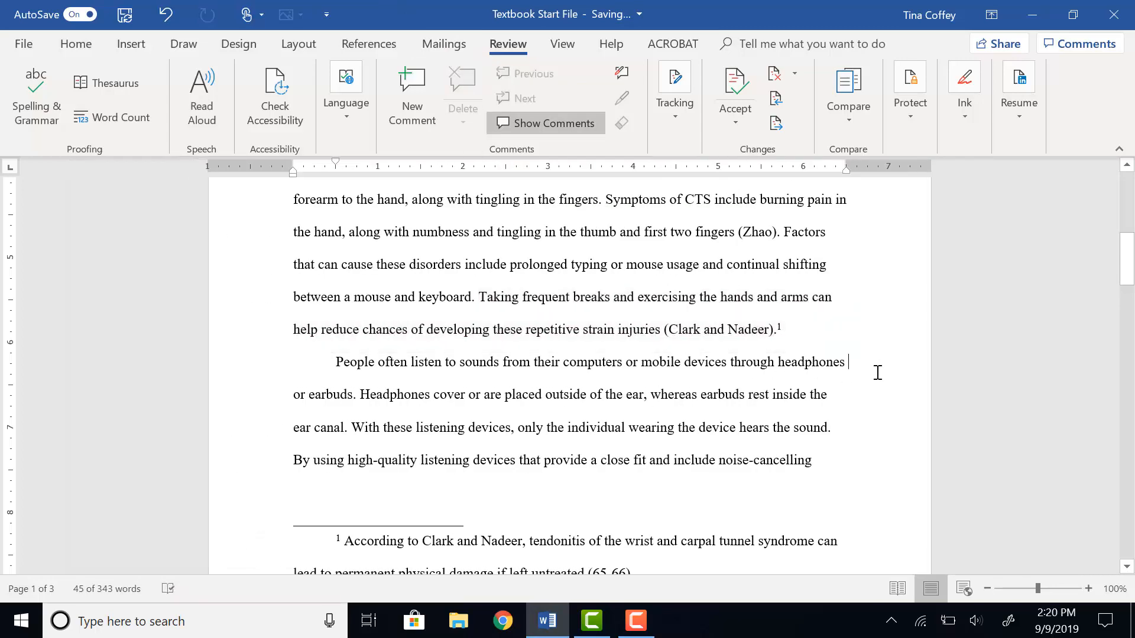
{"action": "scroll", "coordinate": [872, 366], "scroll_direction": "up", "scroll_amount": 8}
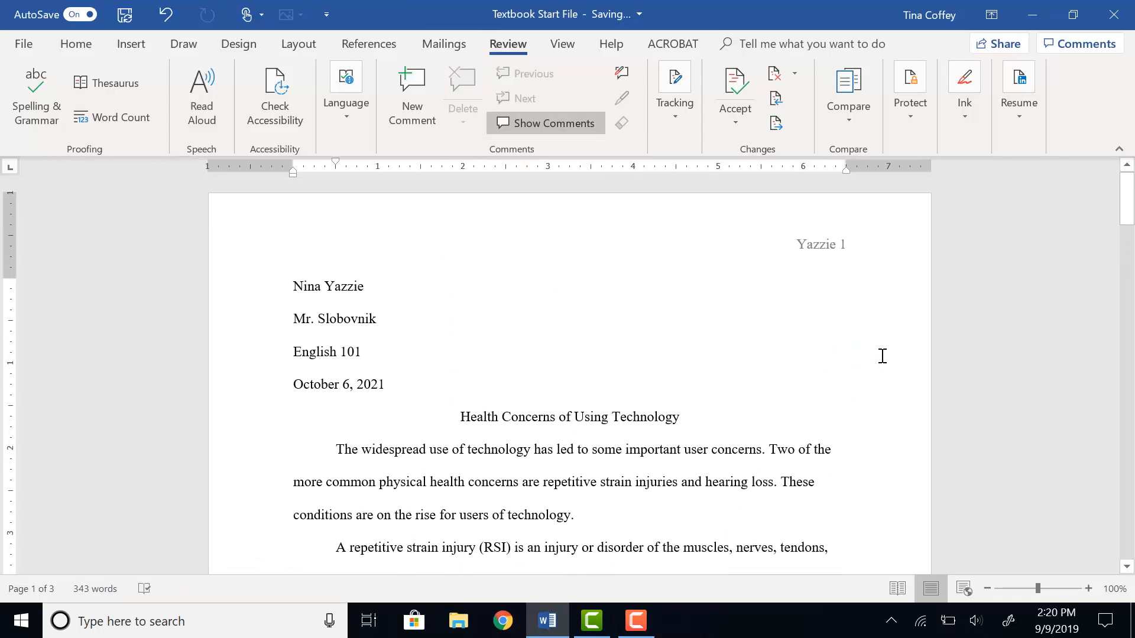